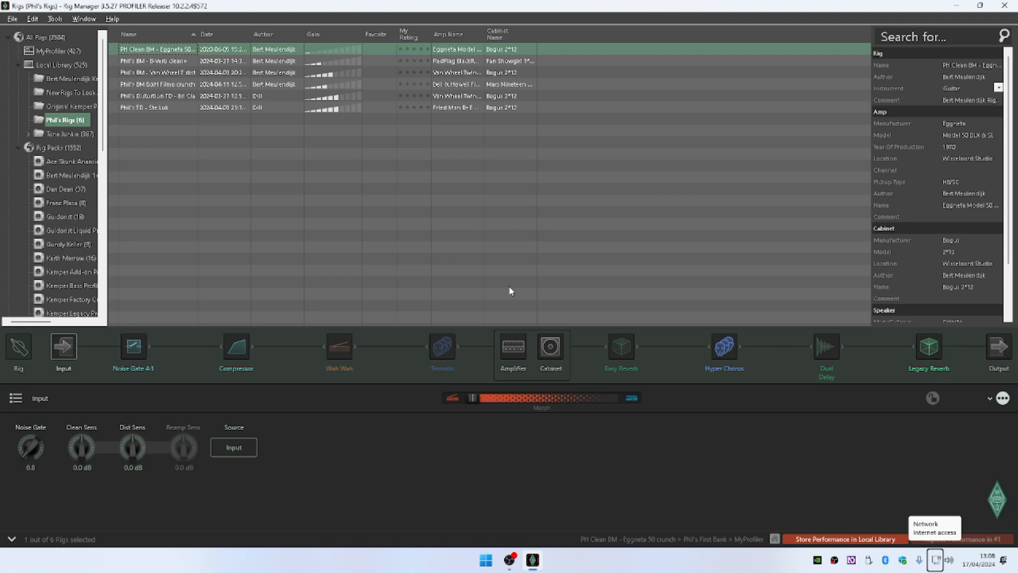
Delete the PH Clean BM - Eggneta 50 rig, the first one in the selected local library folder
{"action": "key", "text": "End"}
{"action": "key", "text": "Home"}
{"action": "key", "text": "Delete"}
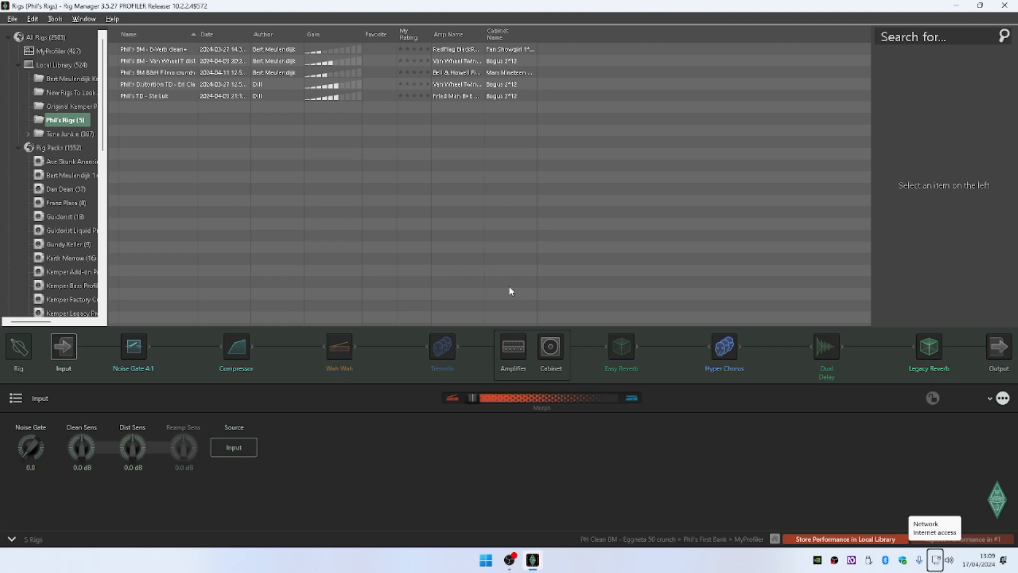
Open the MyProfiler performances list and go to the rig slots of the first performance
{"action": "key", "text": "super+d"}
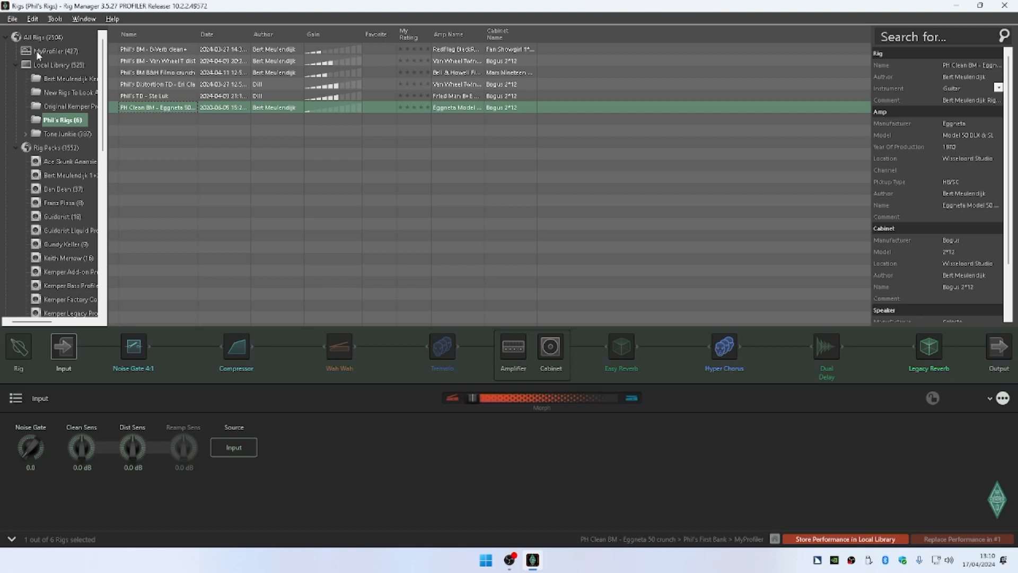
{"action": "left_click", "coordinate": [37, 52]}
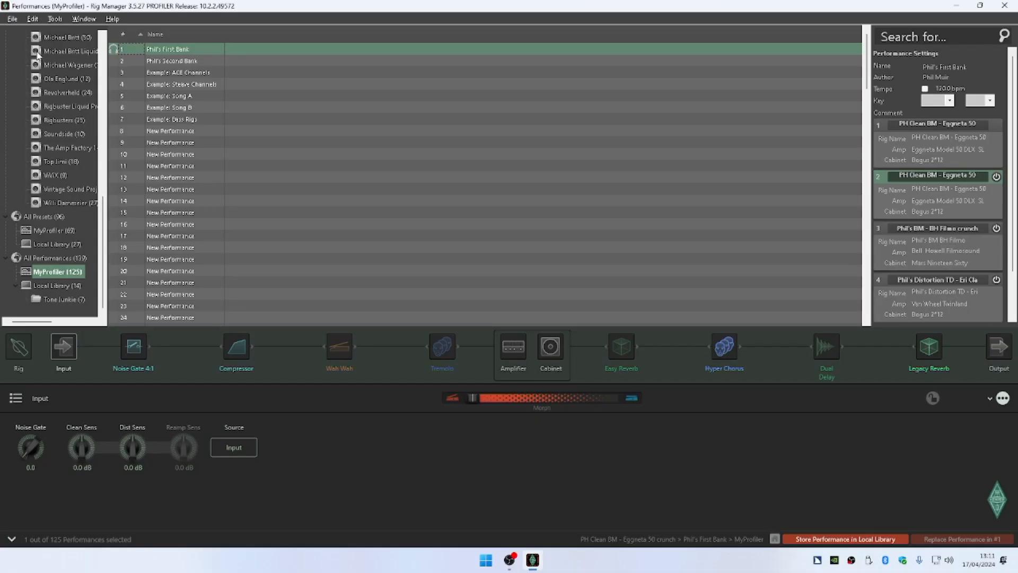
{"action": "left_click", "coordinate": [922, 153]}
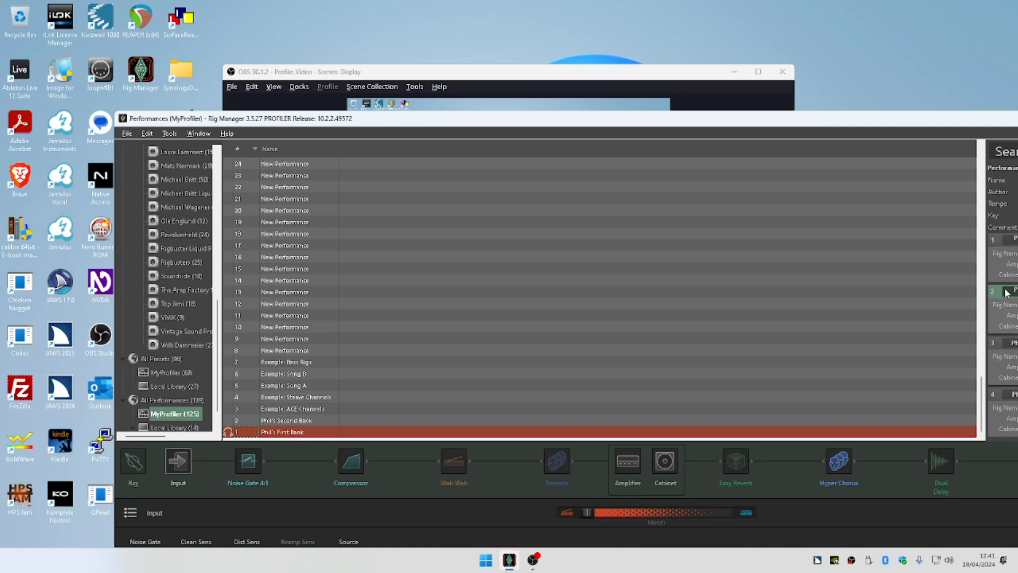
Review the context commands available for slot 2 of the first performance, from Store in PROFILER to Move Down
{"action": "right_click", "coordinate": [1005, 292]}
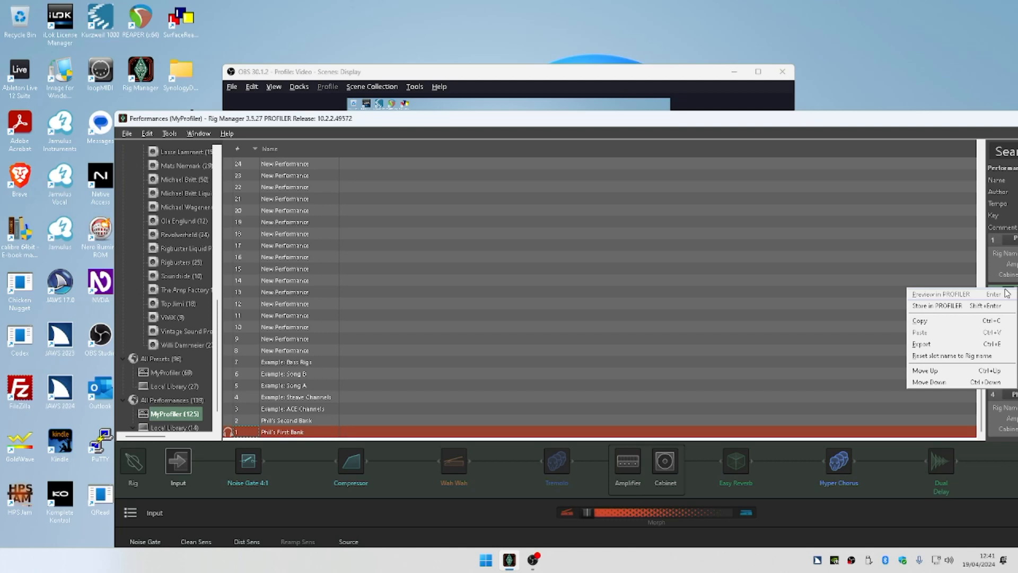
{"action": "key", "text": "Down"}
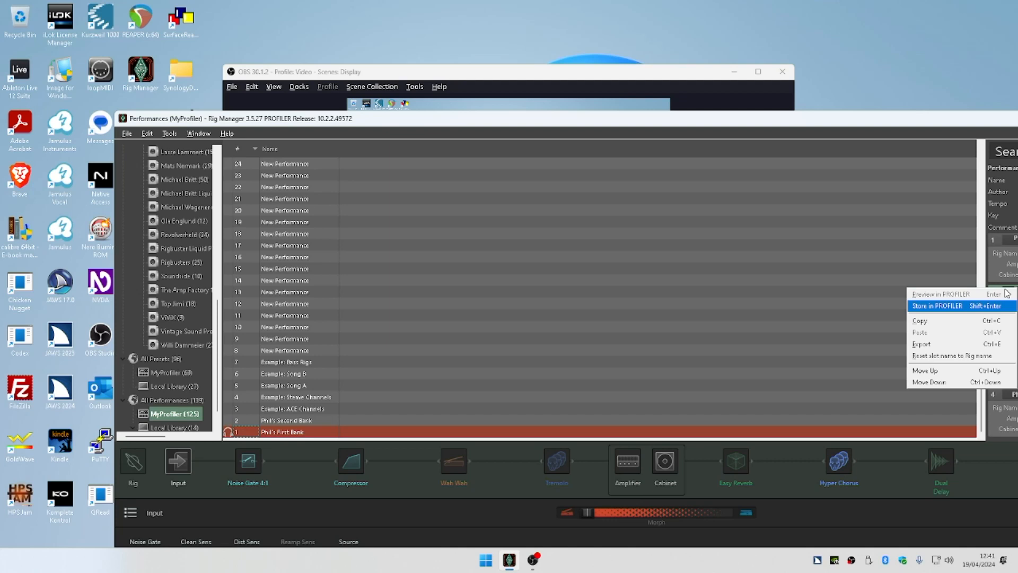
{"action": "key", "text": "Down"}
{"action": "key", "text": "Down"}
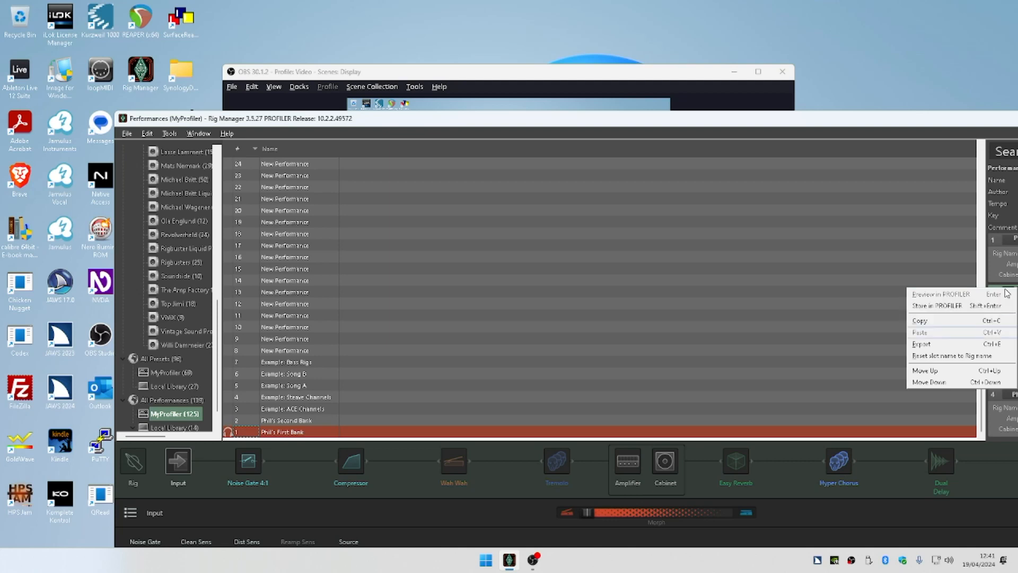
{"action": "key", "text": "Down"}
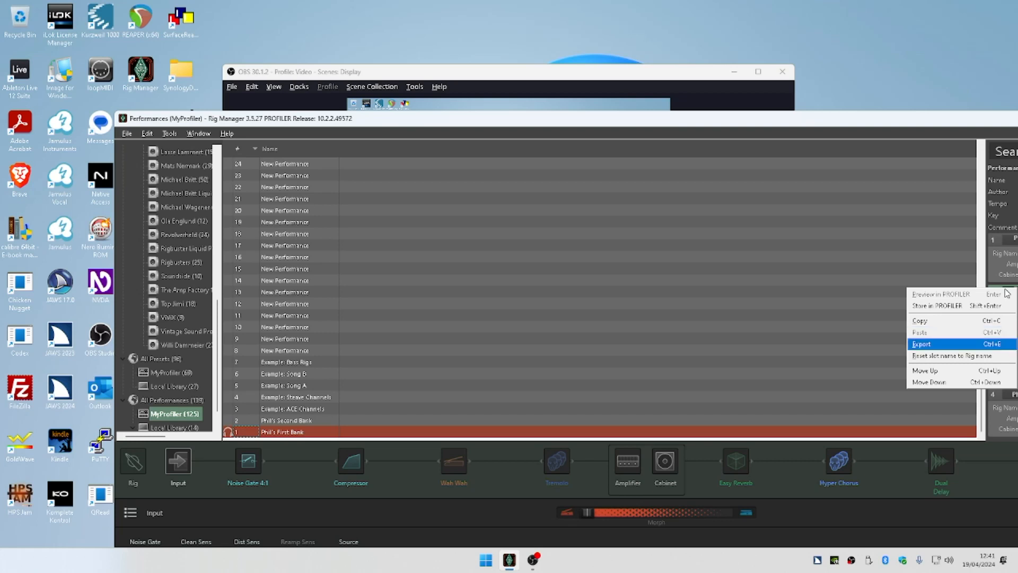
{"action": "key", "text": "Down"}
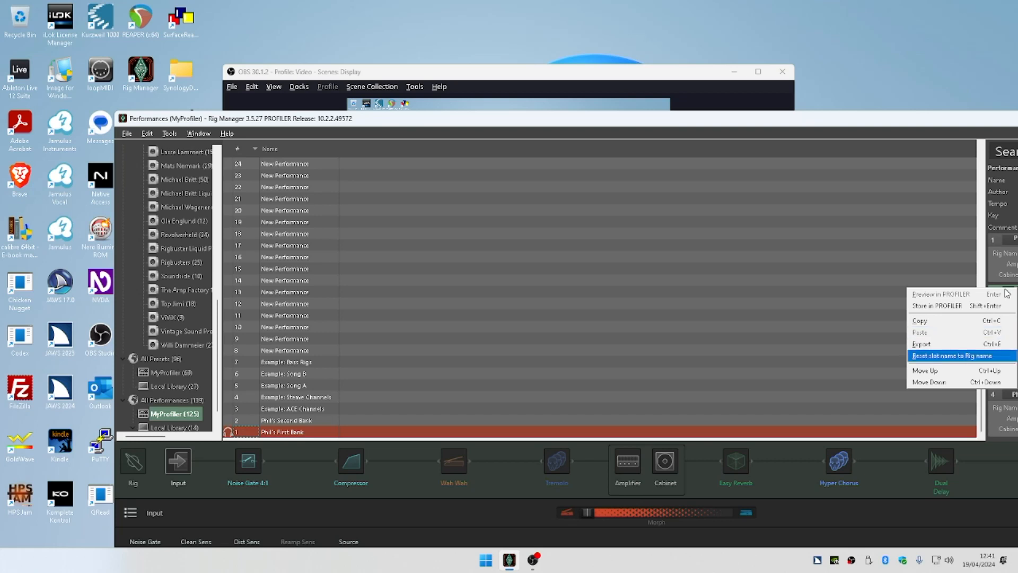
{"action": "key", "text": "Down"}
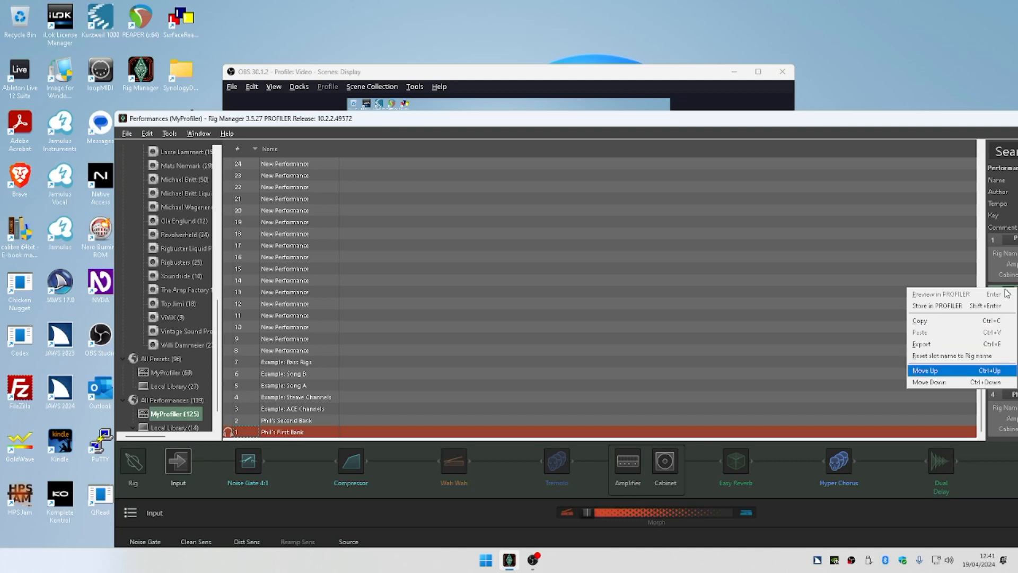
{"action": "key", "text": "Down"}
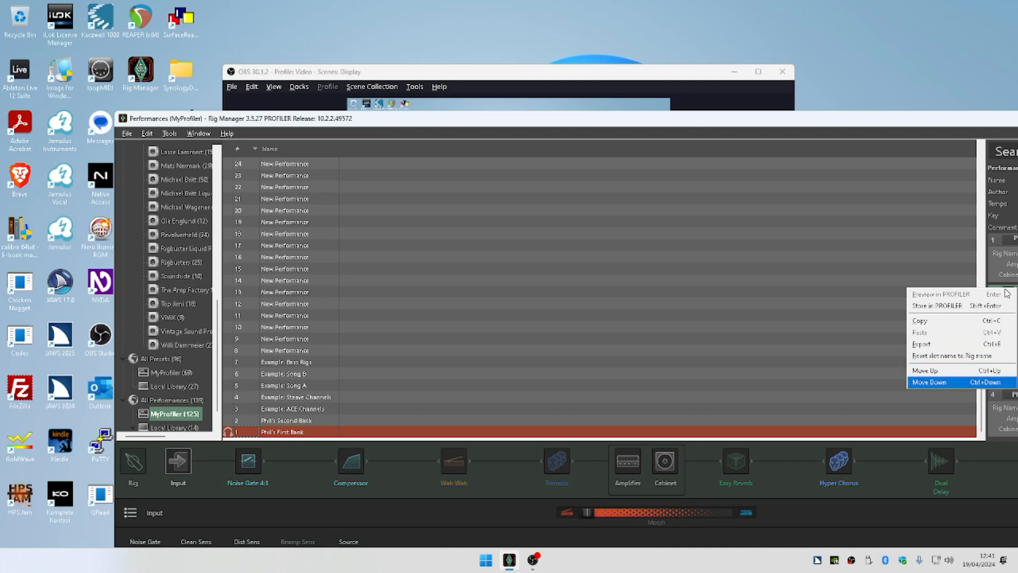
{"action": "key", "text": "Return"}
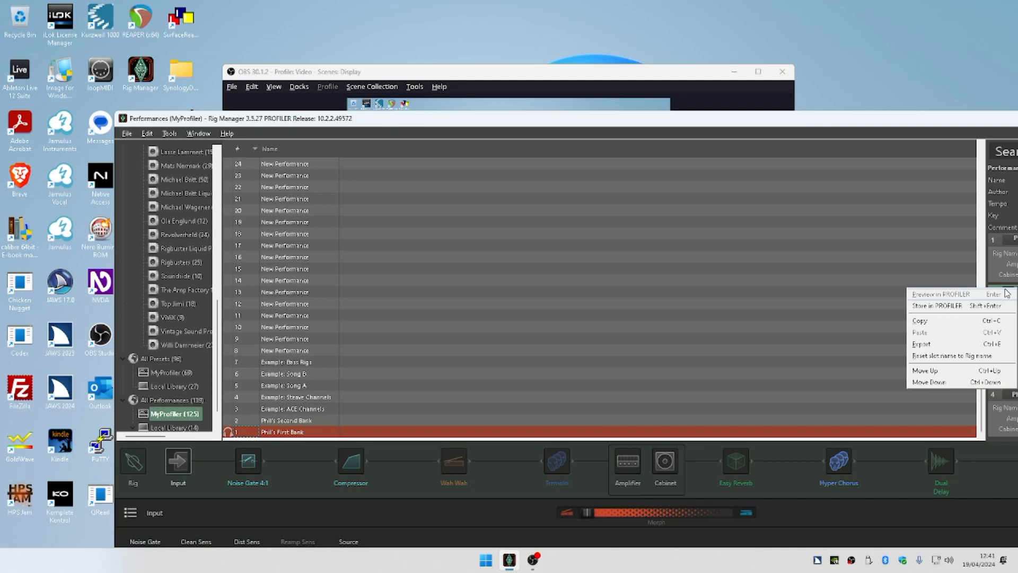
{"action": "key", "text": "Escape"}
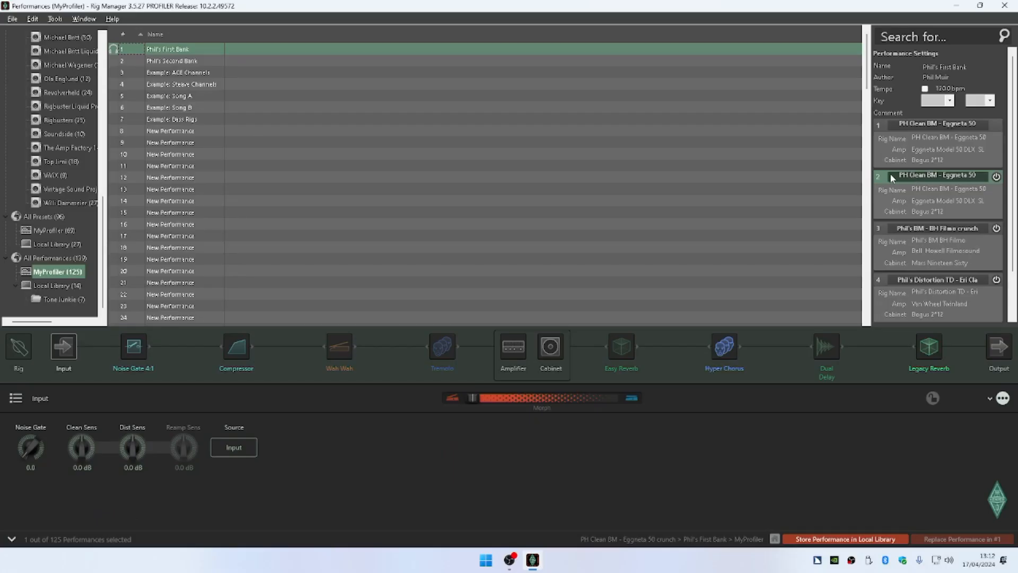
Open the name of slot 2 for editing, close it, and select slot 1 of the first performance
{"action": "double_click", "coordinate": [889, 174]}
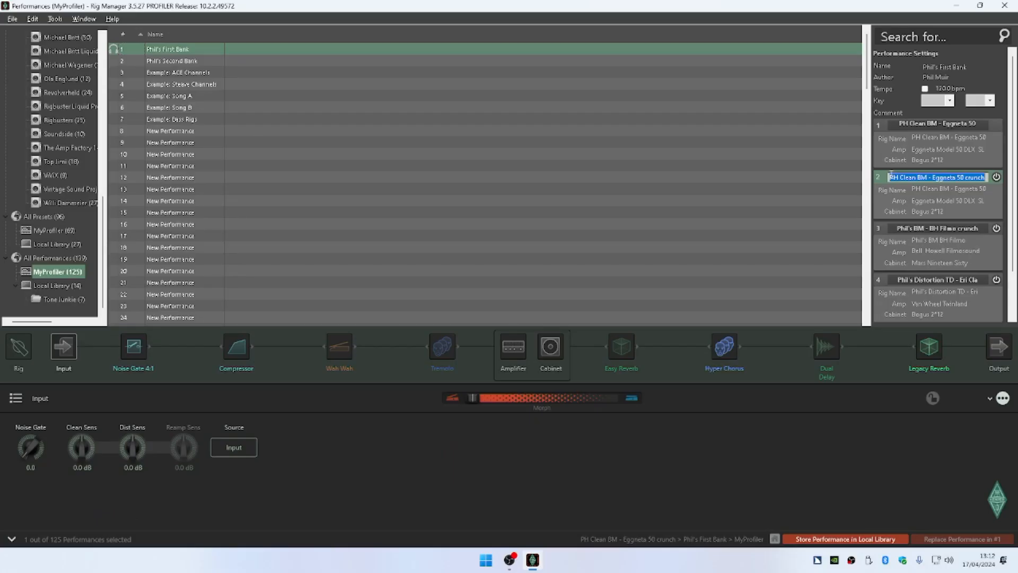
{"action": "key", "text": "Return"}
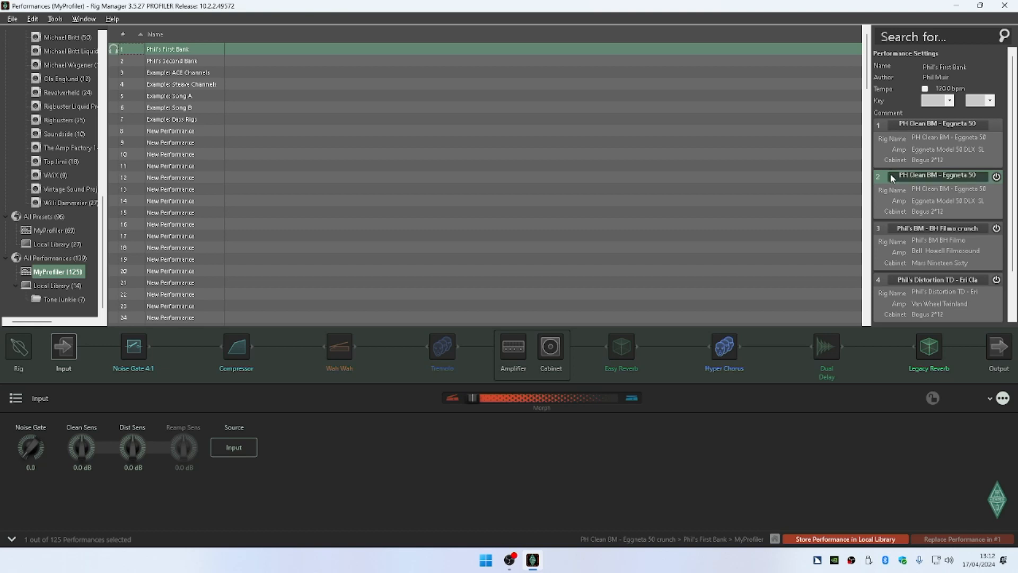
{"action": "left_click", "coordinate": [922, 153]}
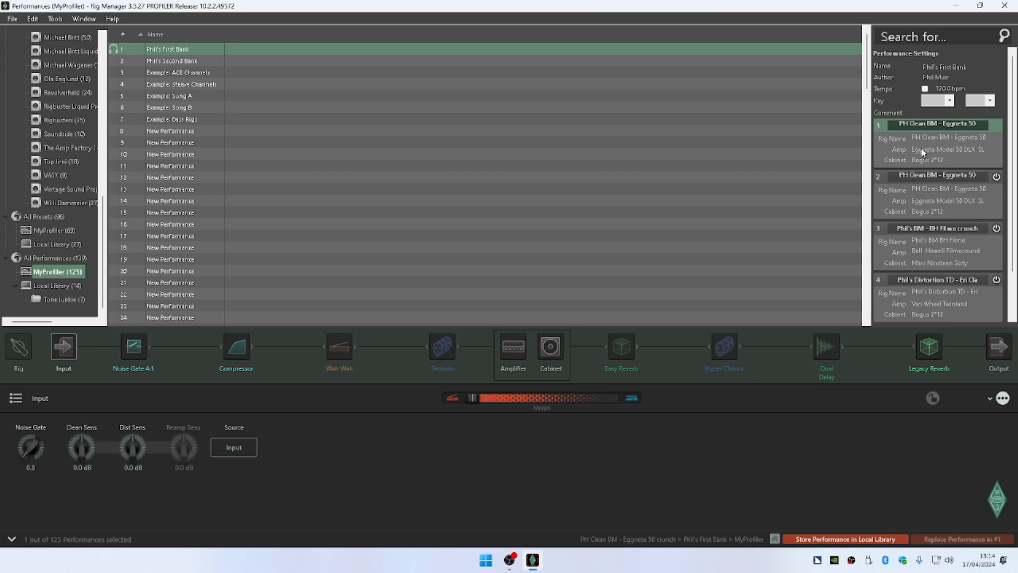
Examine the commands offered for the Input module in the signal chain, from Lock Input to Rename Rig
{"action": "right_click", "coordinate": [63, 348]}
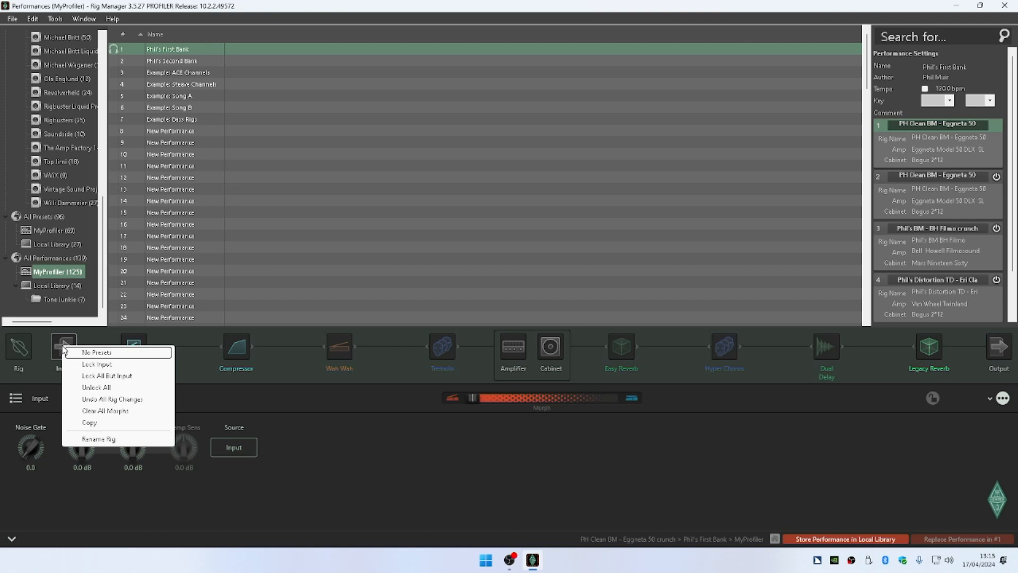
{"action": "left_click", "coordinate": [63, 348]}
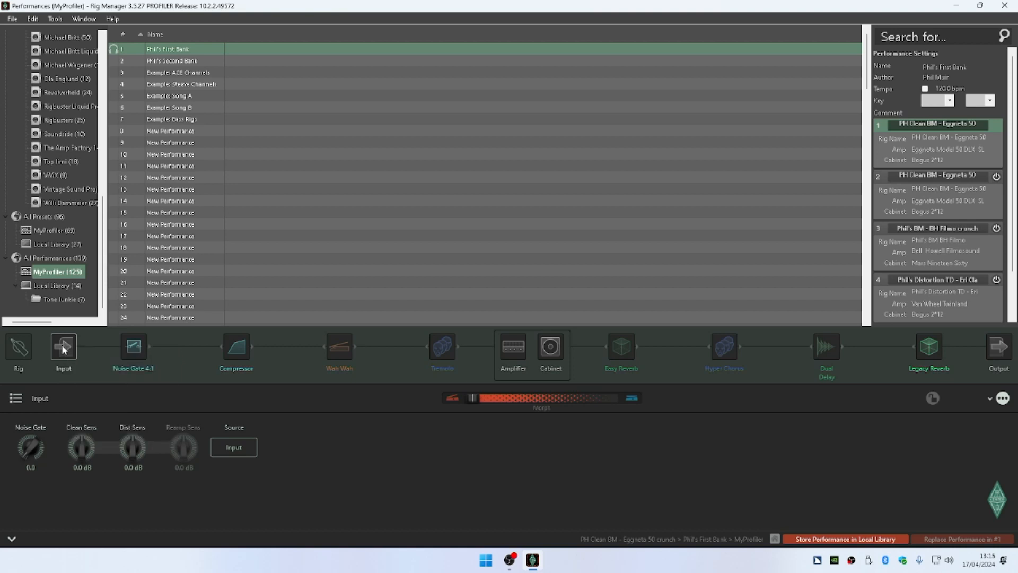
{"action": "right_click", "coordinate": [64, 348]}
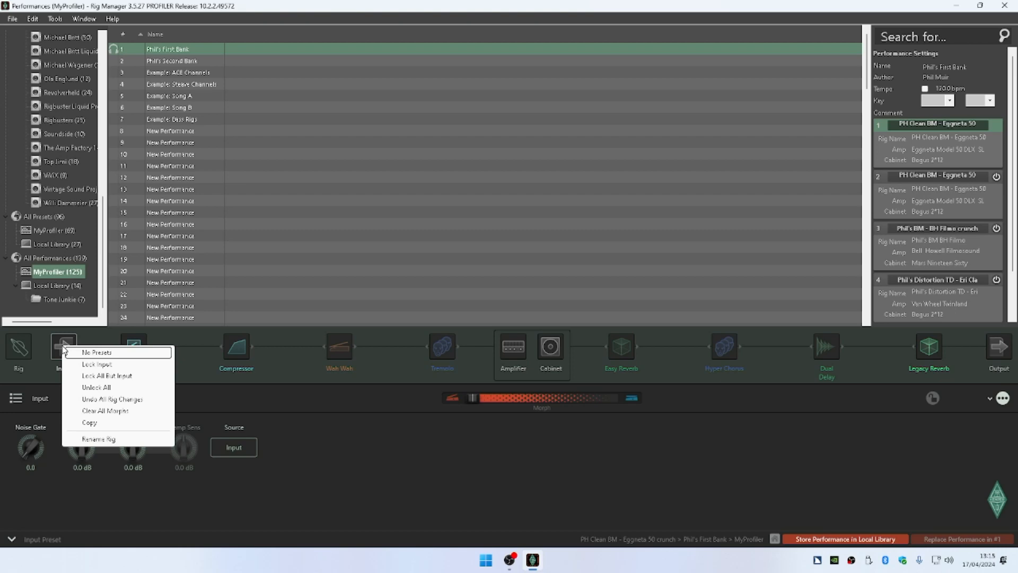
{"action": "key", "text": "Down"}
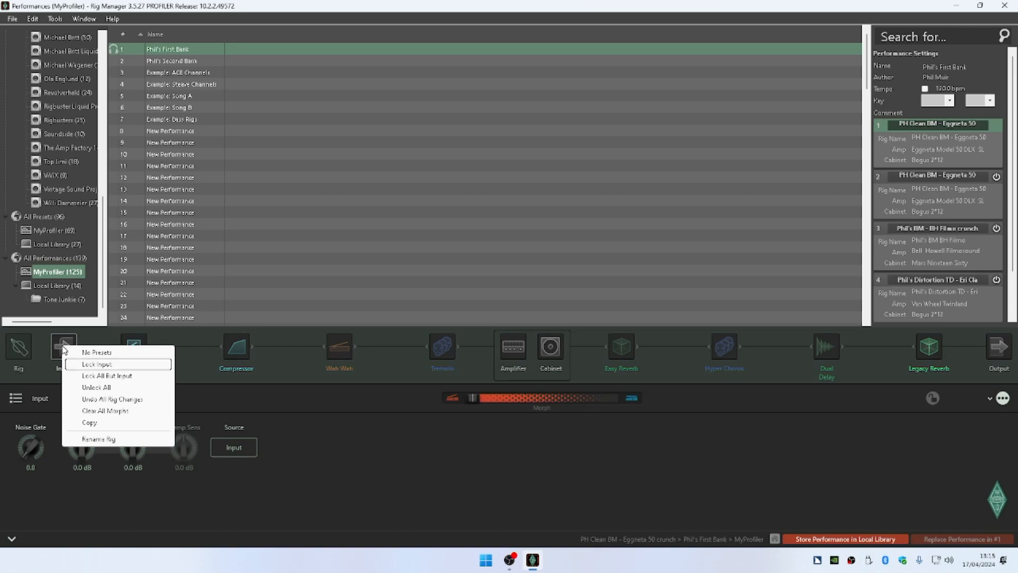
{"action": "key", "text": "Down"}
{"action": "key", "text": "Down"}
{"action": "key", "text": "Down"}
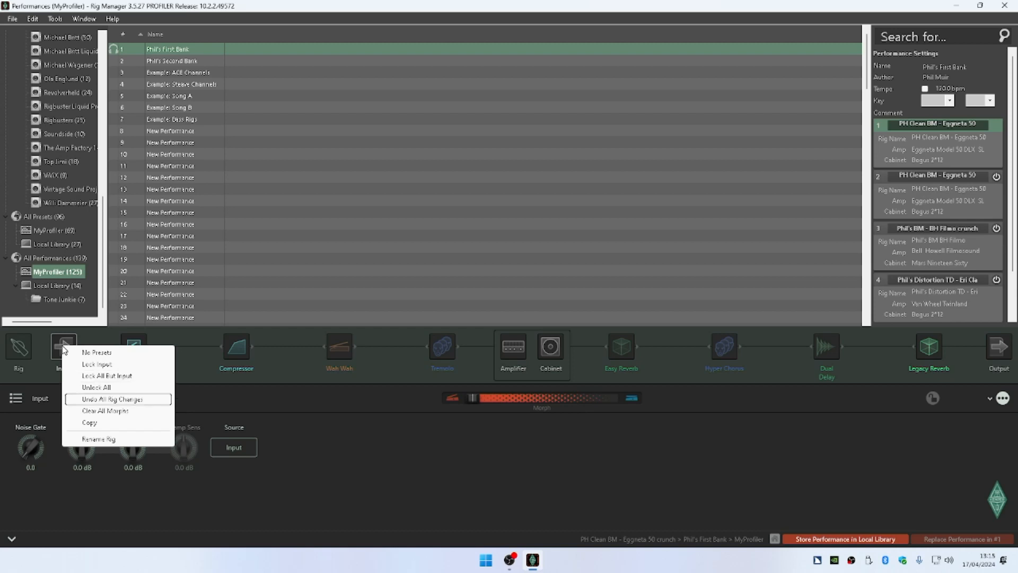
{"action": "key", "text": "Down"}
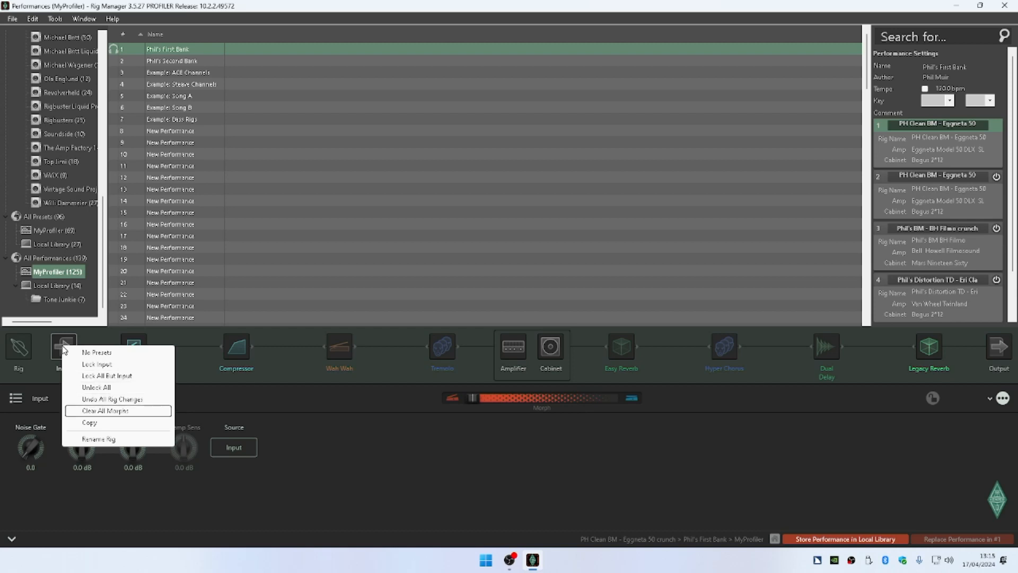
{"action": "key", "text": "Down"}
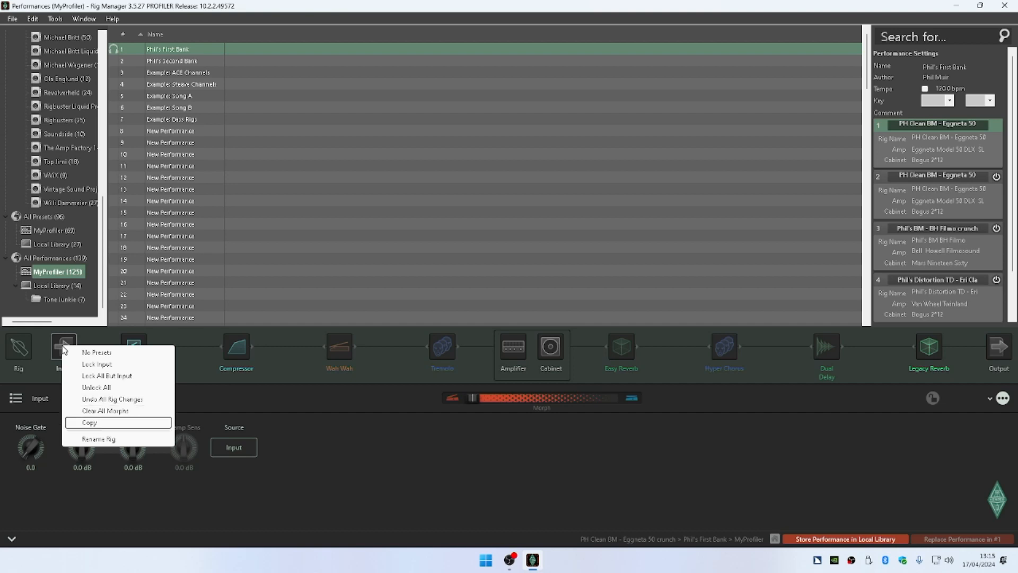
{"action": "key", "text": "Down"}
{"action": "key", "text": "Down"}
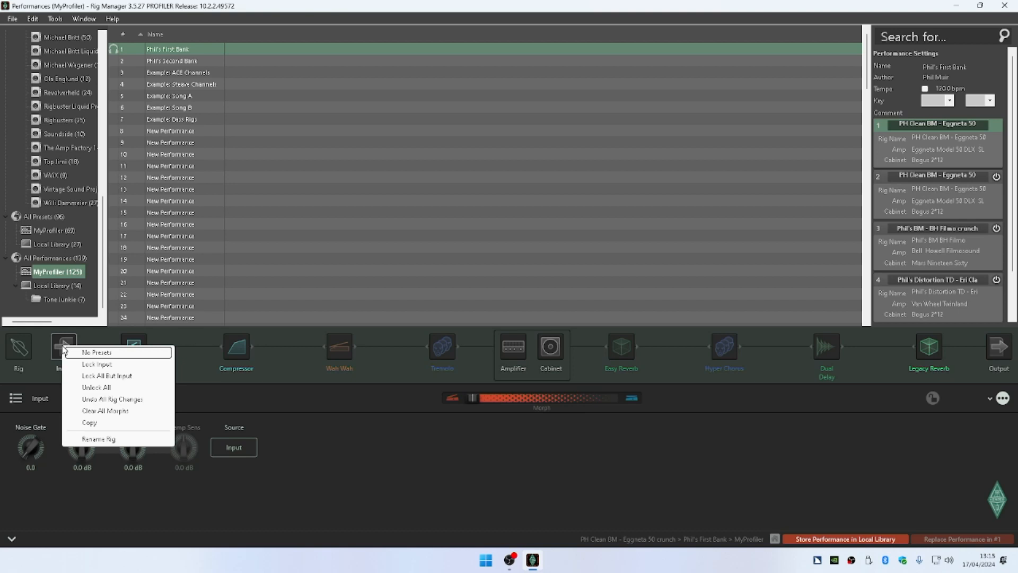
{"action": "key", "text": "Escape"}
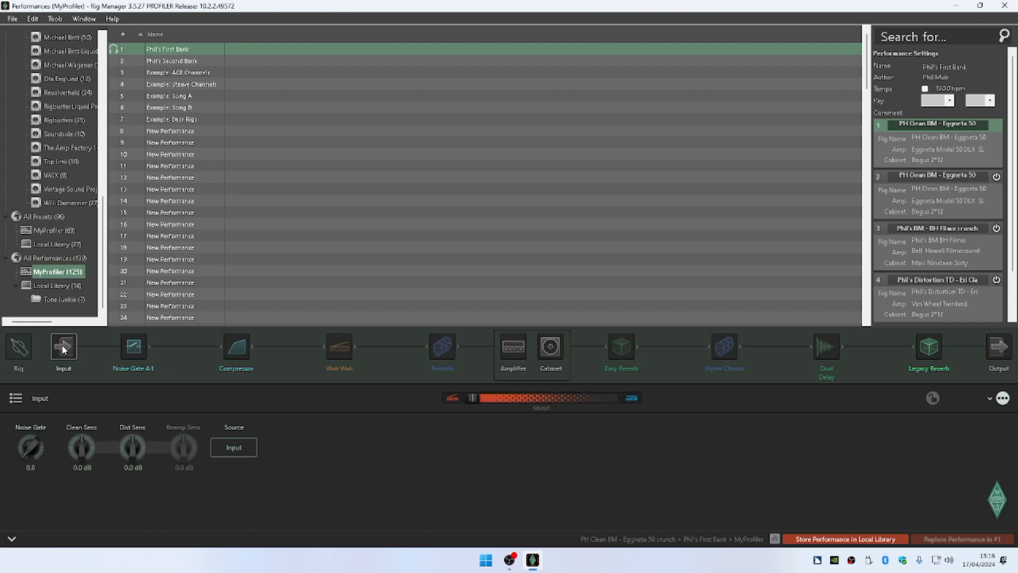
Open the Output module and look through its presets, from Basic Home Studio to Wet/Dry/Wet
{"action": "left_click", "coordinate": [67, 399]}
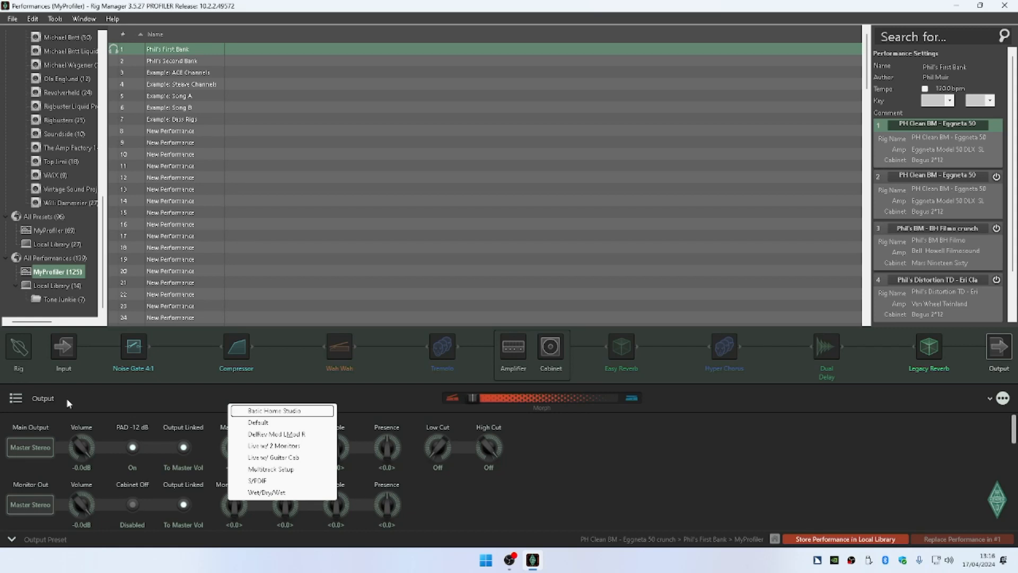
{"action": "key", "text": "Down"}
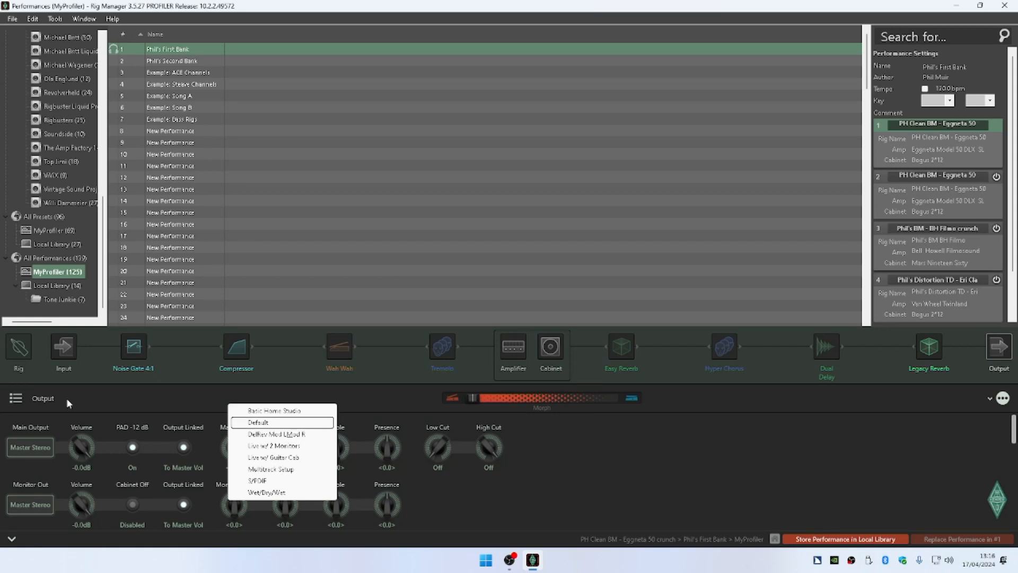
{"action": "key", "text": "Down"}
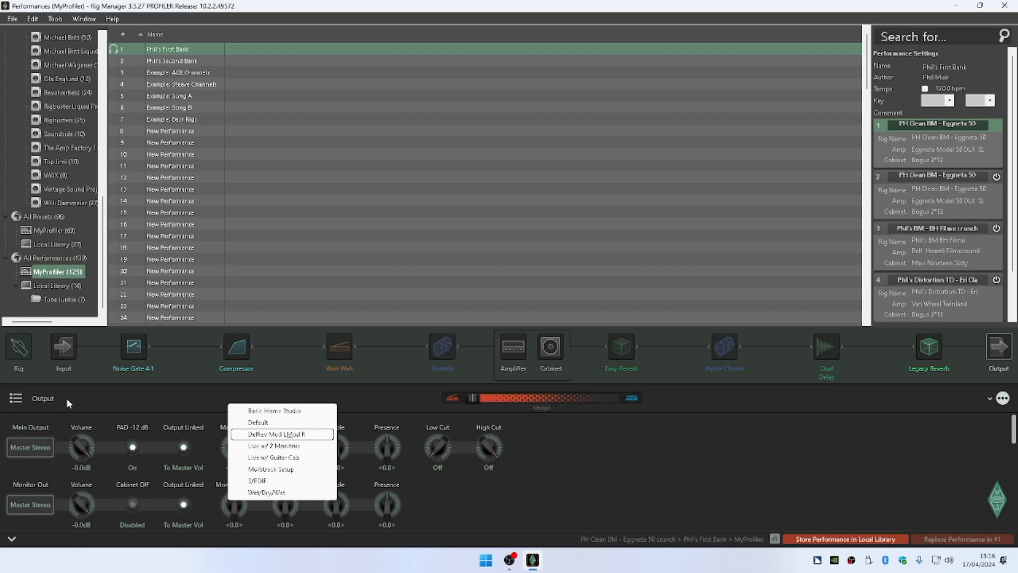
{"action": "key", "text": "Down"}
{"action": "key", "text": "Down"}
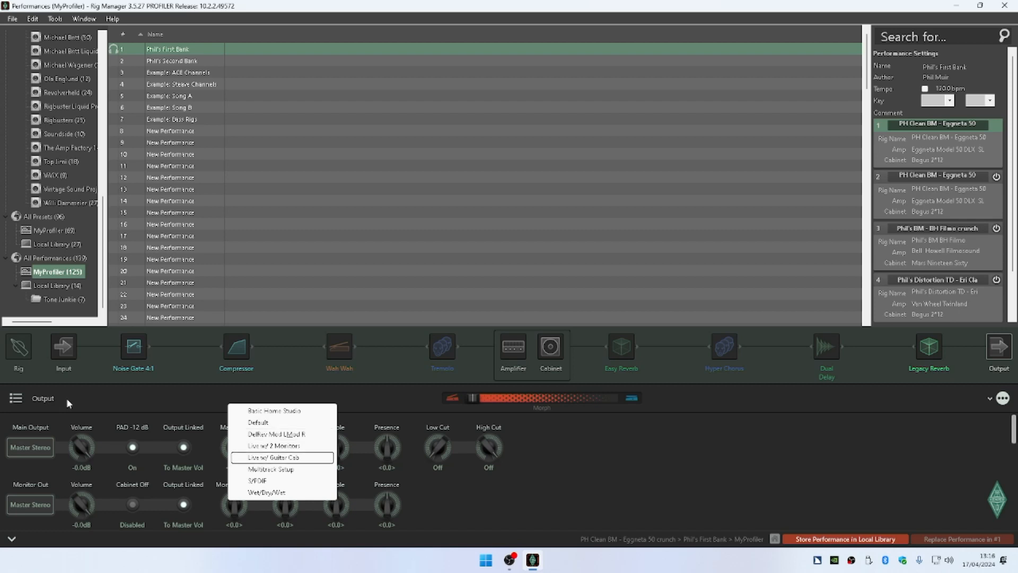
{"action": "key", "text": "Down"}
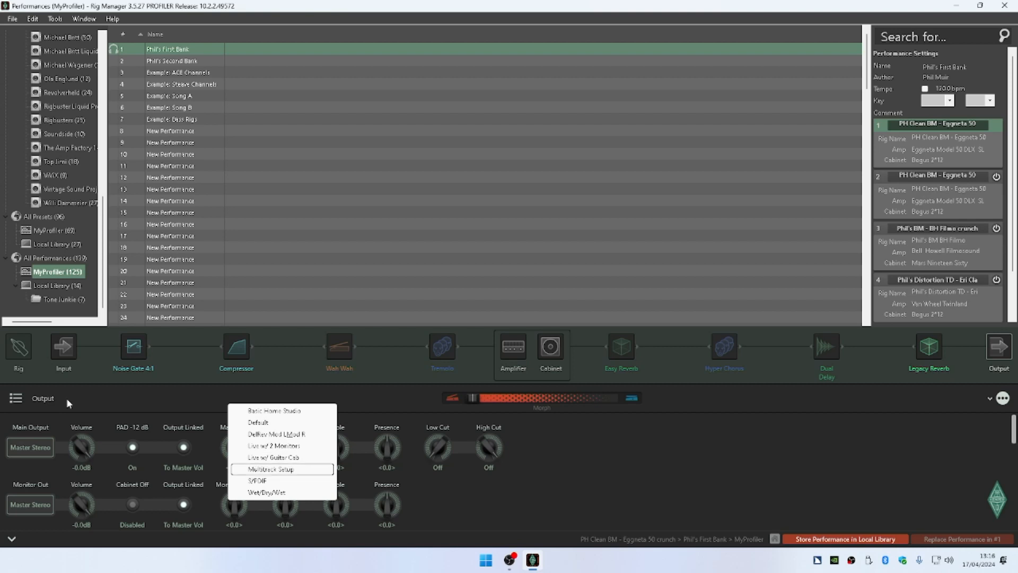
{"action": "key", "text": "Down"}
{"action": "key", "text": "Down"}
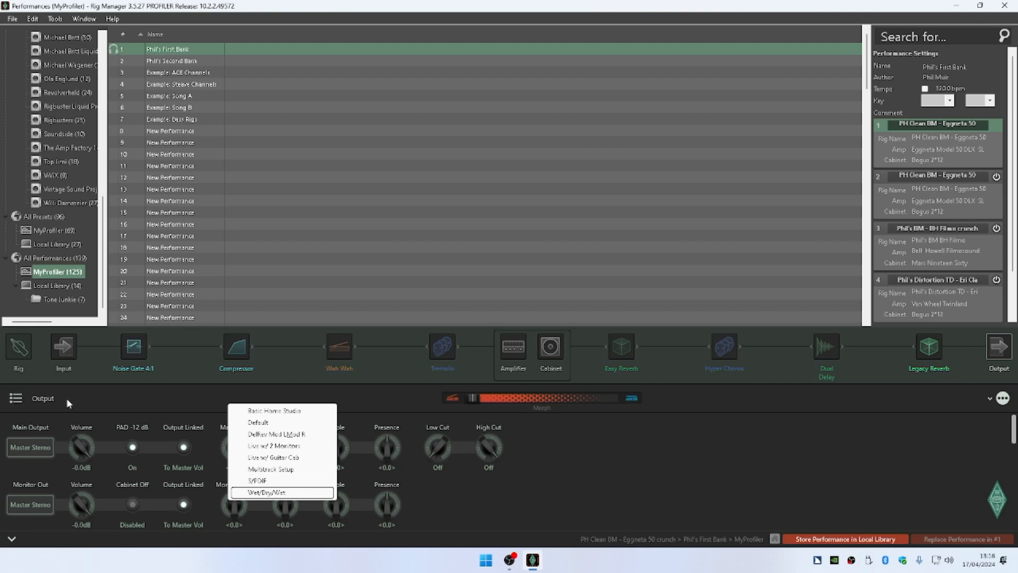
{"action": "key", "text": "Down"}
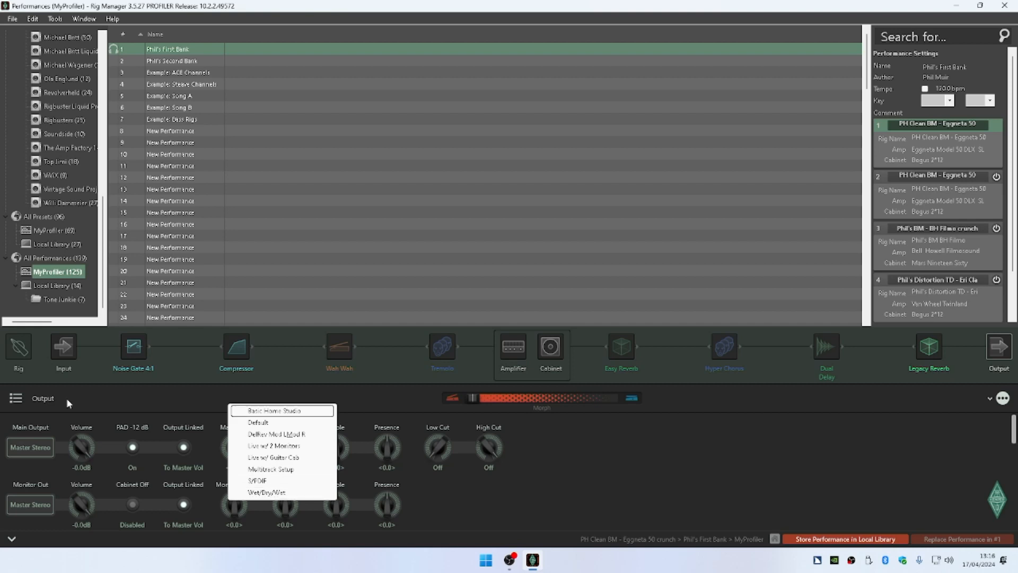
{"action": "key", "text": "Escape"}
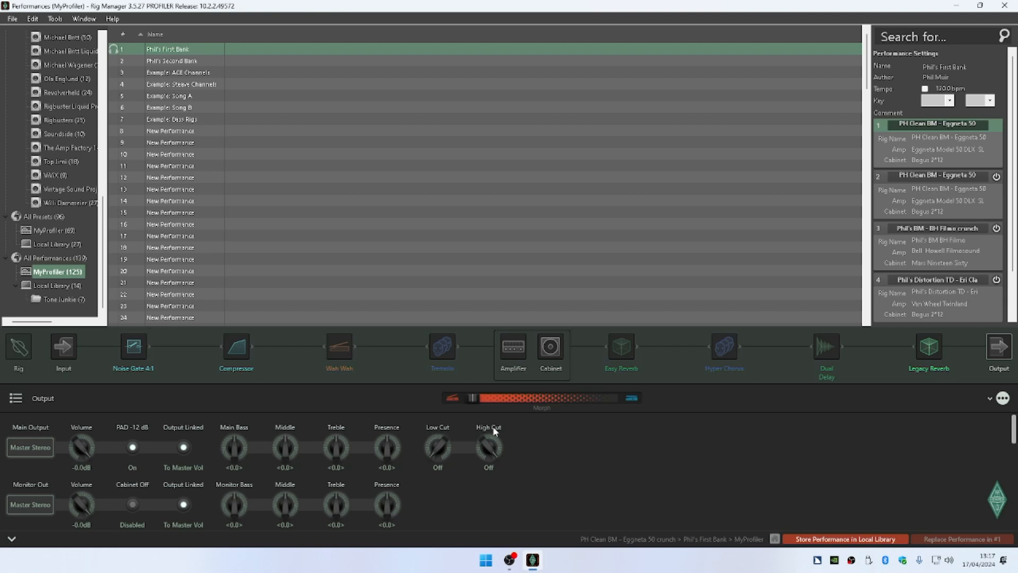
Examine the source options available for the Main Output, from Off to DLY/REV Wet
{"action": "left_click", "coordinate": [34, 451]}
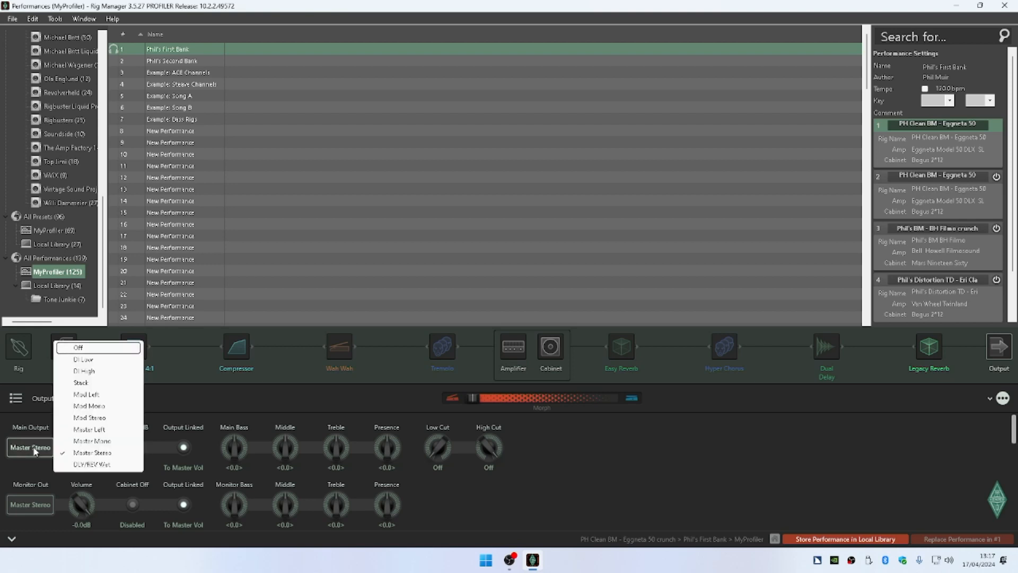
{"action": "key", "text": "Down"}
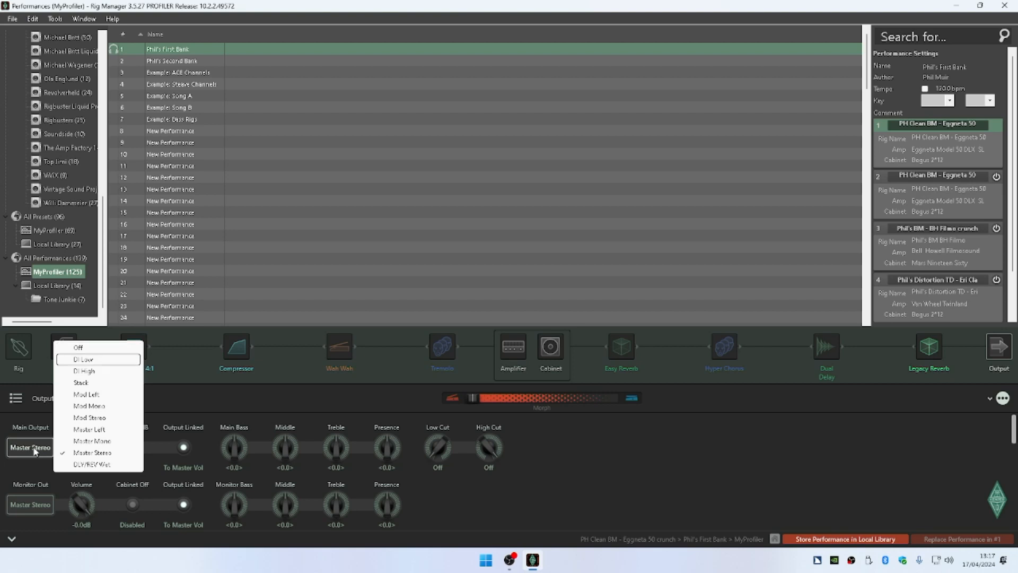
{"action": "key", "text": "Down"}
{"action": "key", "text": "Down"}
{"action": "key", "text": "Down"}
{"action": "key", "text": "Down"}
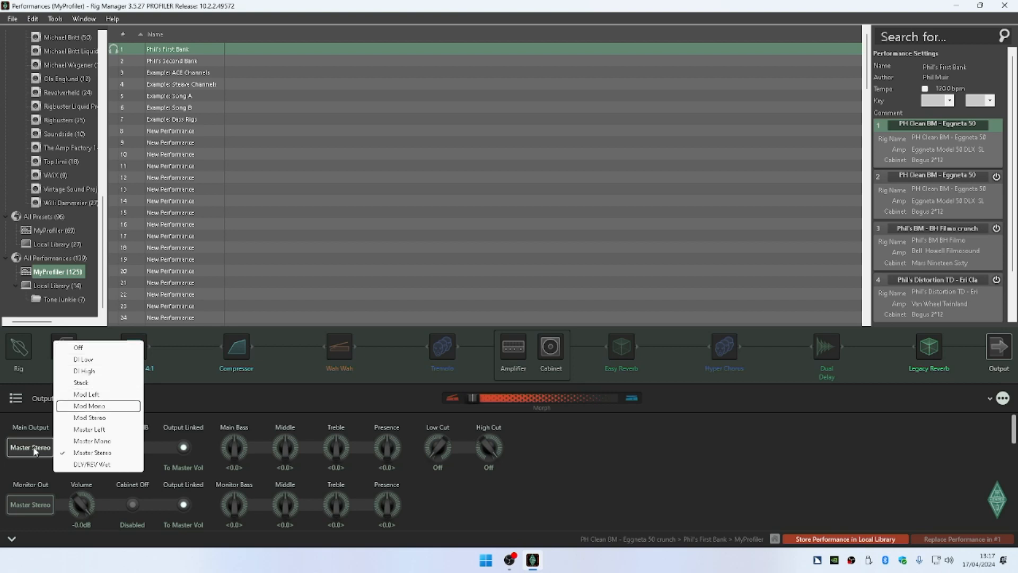
{"action": "key", "text": "Down"}
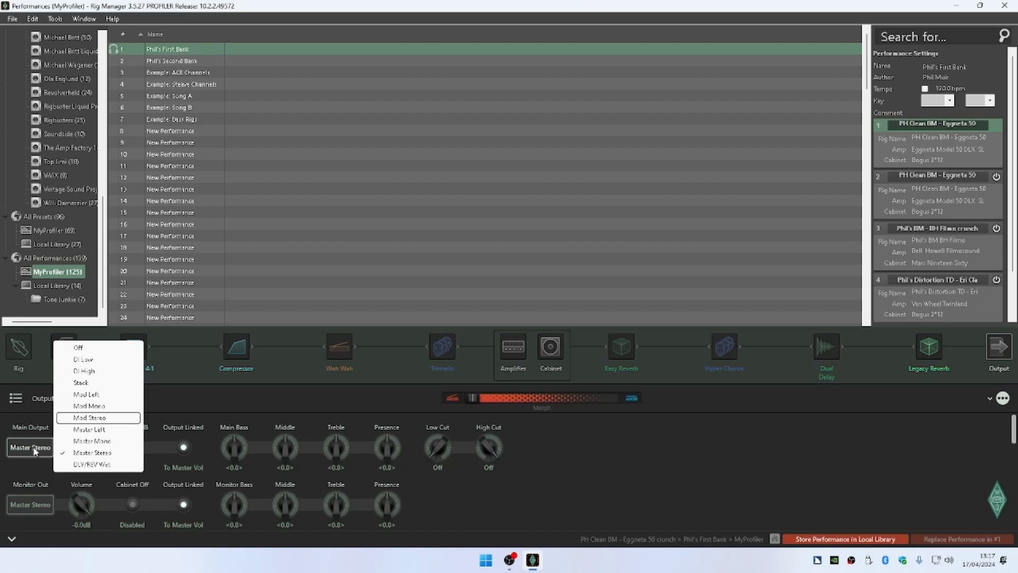
{"action": "key", "text": "Down"}
{"action": "key", "text": "Down"}
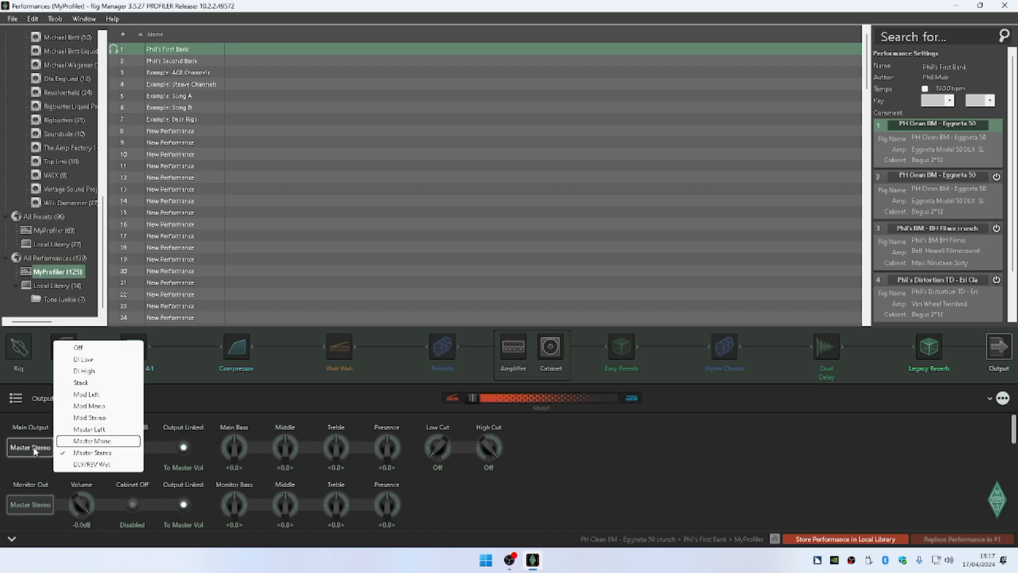
{"action": "key", "text": "Down"}
{"action": "key", "text": "Down"}
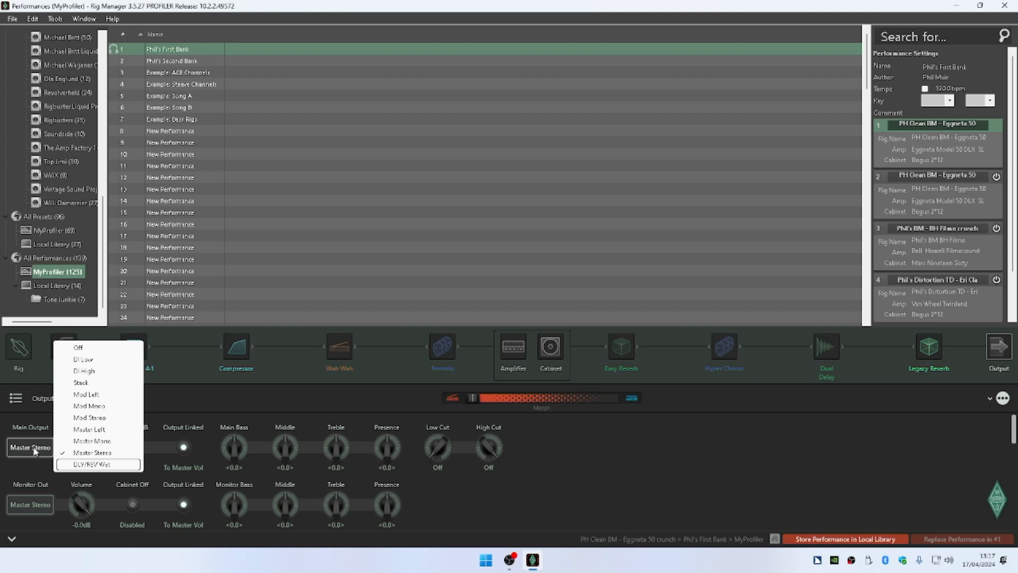
{"action": "key", "text": "Down"}
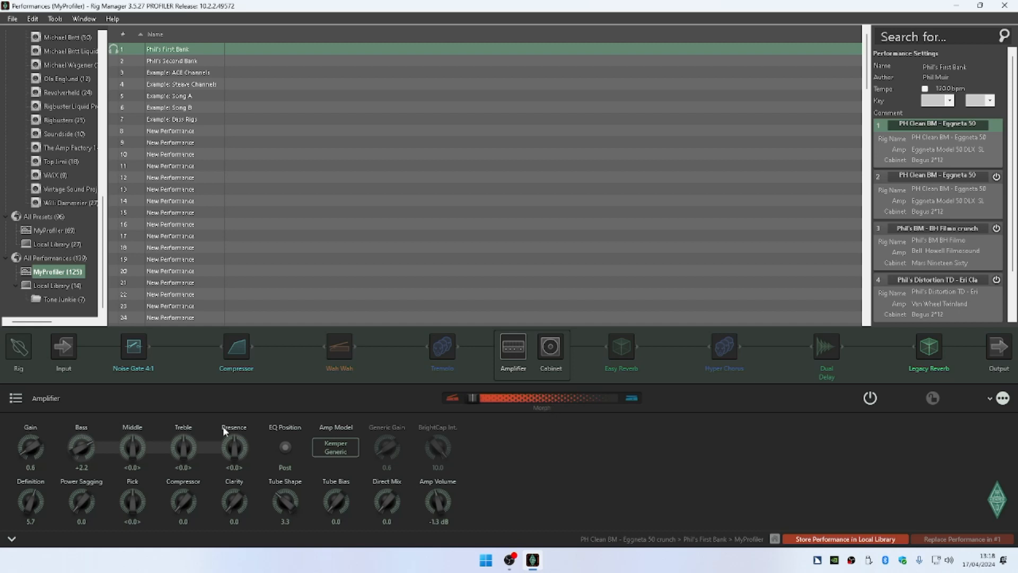
Look over the Amp Model choices of the Amplifier module, from Kemper Generic to Pea V 5150, and keep Kemper Generic
{"action": "left_click", "coordinate": [328, 455]}
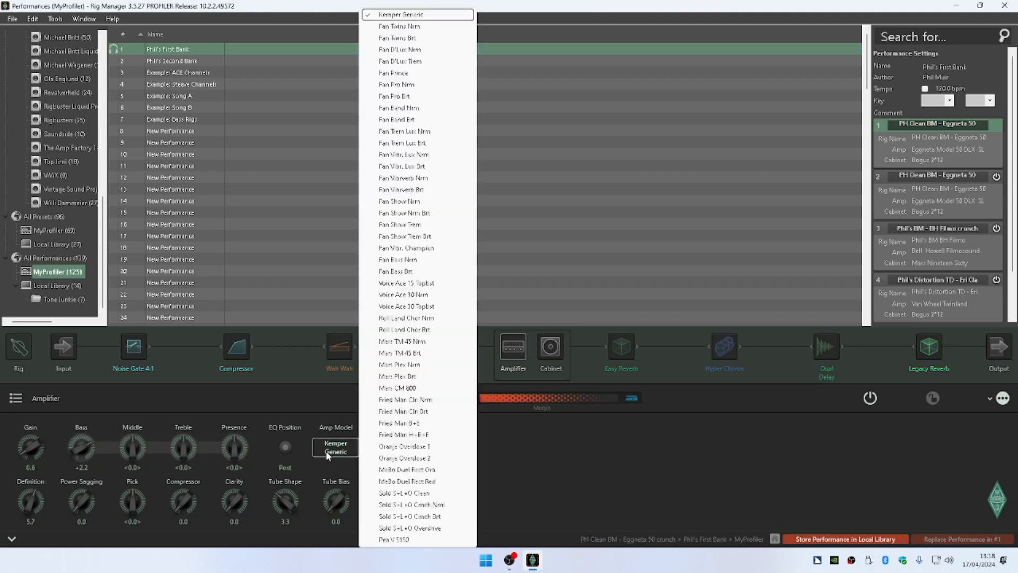
{"action": "key", "text": "Up"}
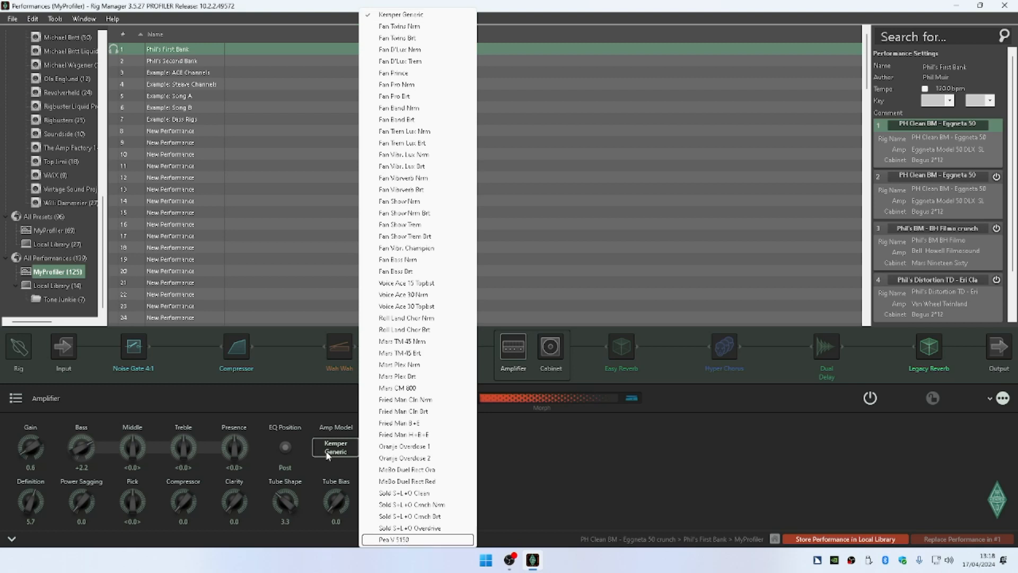
{"action": "key", "text": "Down"}
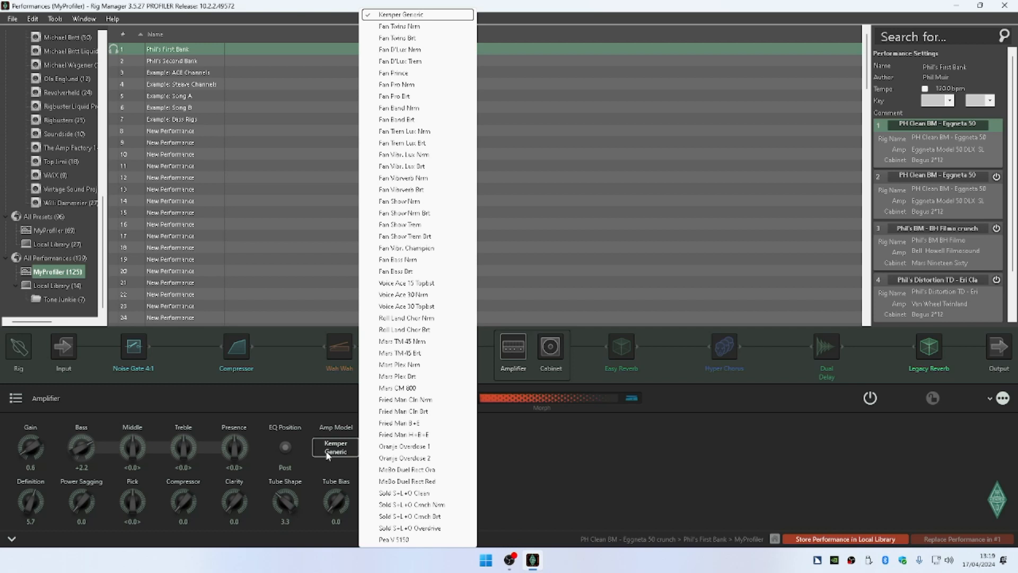
{"action": "left_click", "coordinate": [327, 455]}
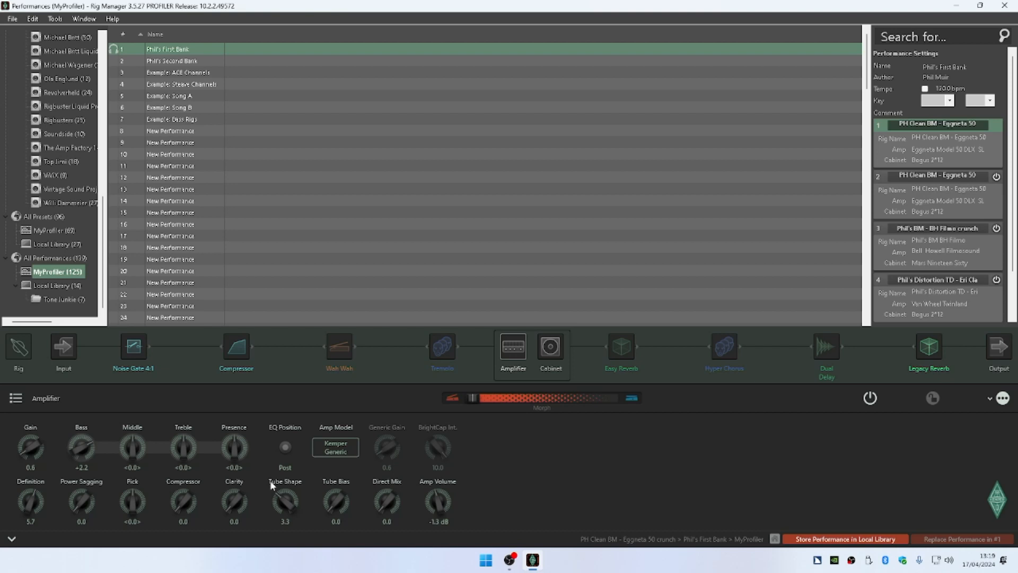
Review the revert commands for the Amp Volume parameter, to default and to stored value, without applying either
{"action": "right_click", "coordinate": [437, 488]}
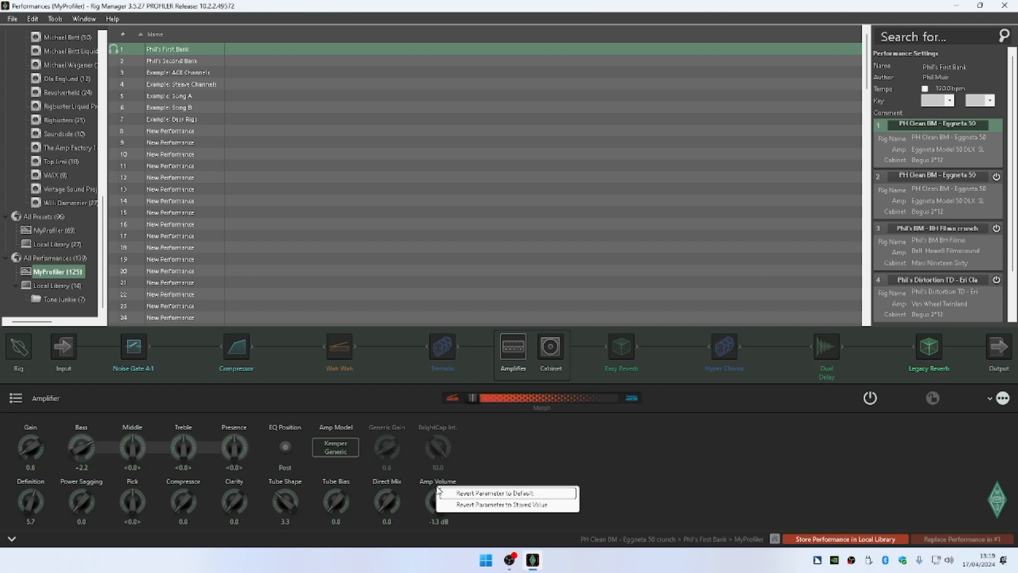
{"action": "key", "text": "Down"}
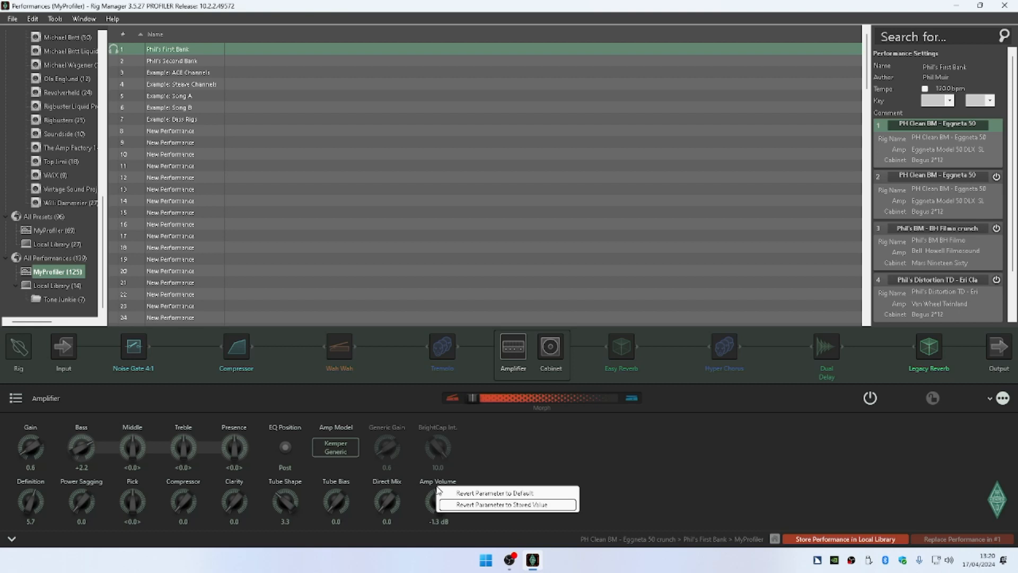
{"action": "key", "text": "Up"}
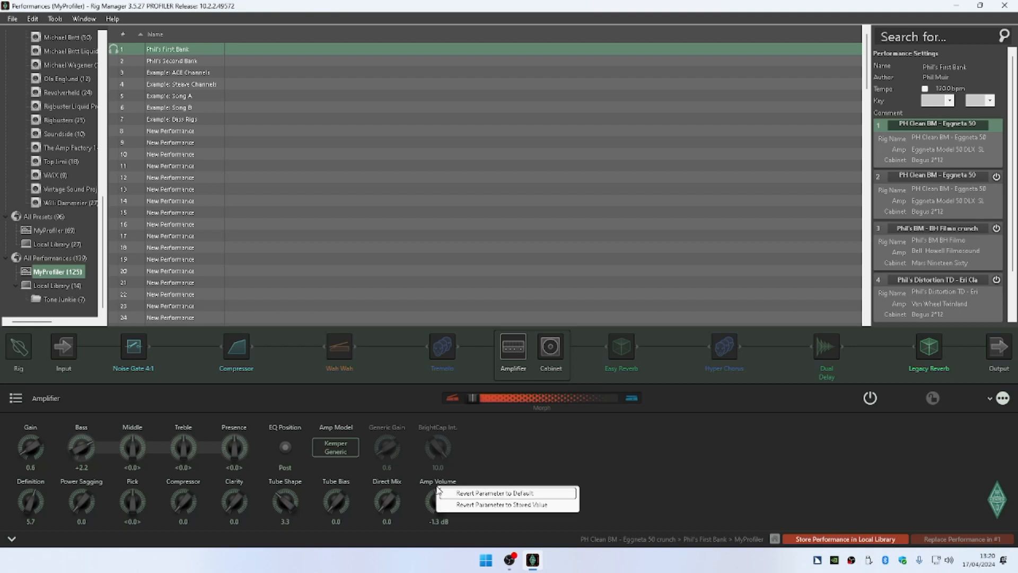
{"action": "key", "text": "Escape"}
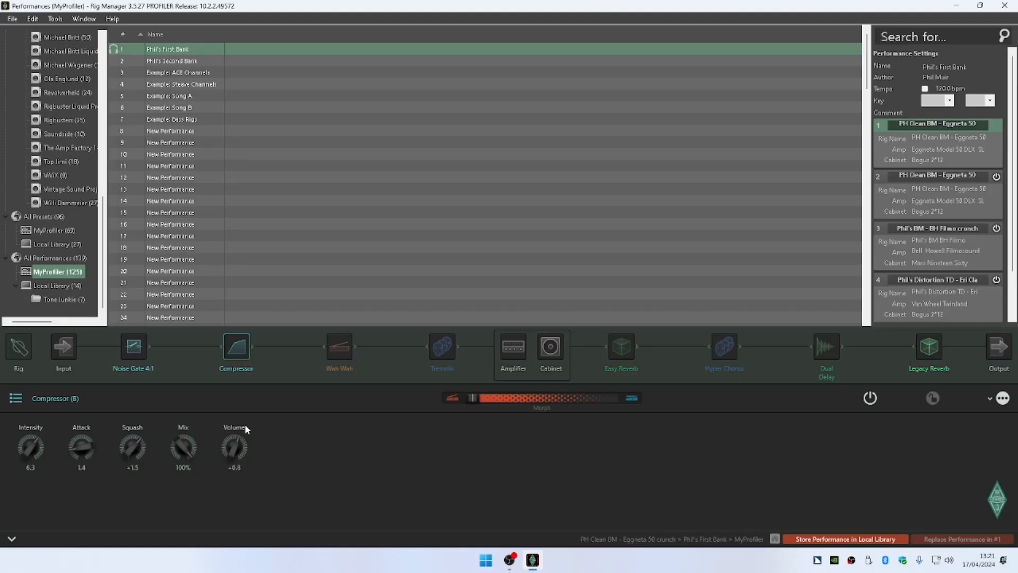
Open the Compressor module's preset choices and look at the Soft and Hard presets
{"action": "left_click", "coordinate": [65, 398]}
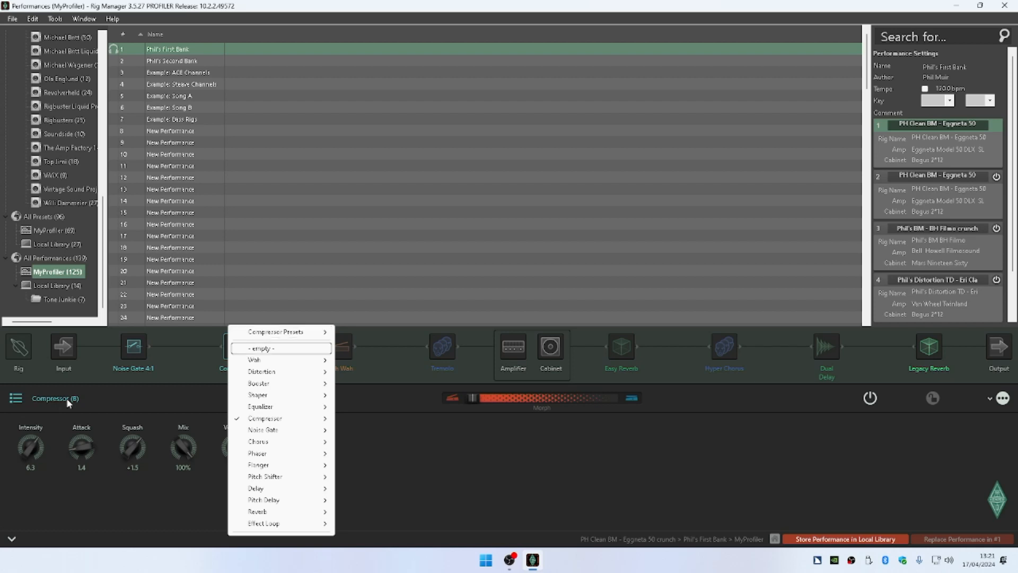
{"action": "key", "text": "Right"}
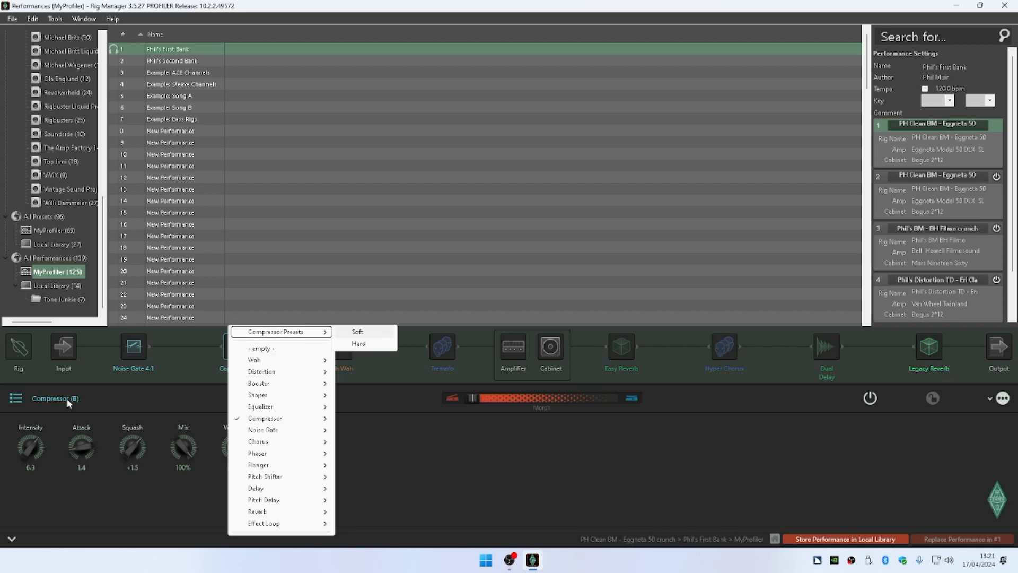
{"action": "key", "text": "Down"}
{"action": "key", "text": "Up"}
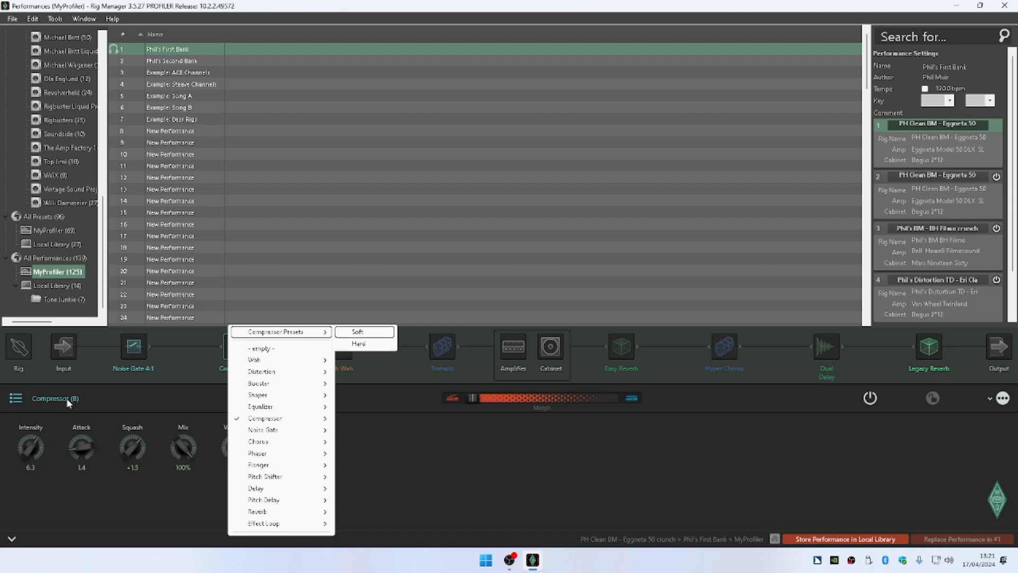
Browse the module's effect types down to Compressor, inspect the loading options for Auto Swell, and close without choosing any
{"action": "key", "text": "Left"}
{"action": "key", "text": "Down"}
{"action": "key", "text": "Down"}
{"action": "key", "text": "Down"}
{"action": "key", "text": "Down"}
{"action": "key", "text": "Down"}
{"action": "key", "text": "Down"}
{"action": "key", "text": "Down"}
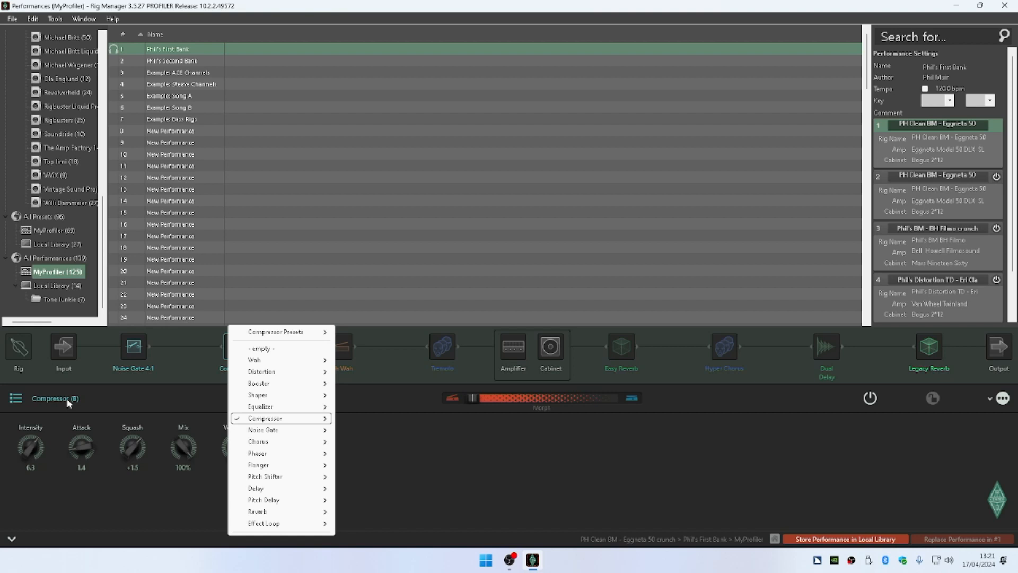
{"action": "key", "text": "Right"}
{"action": "key", "text": "Down"}
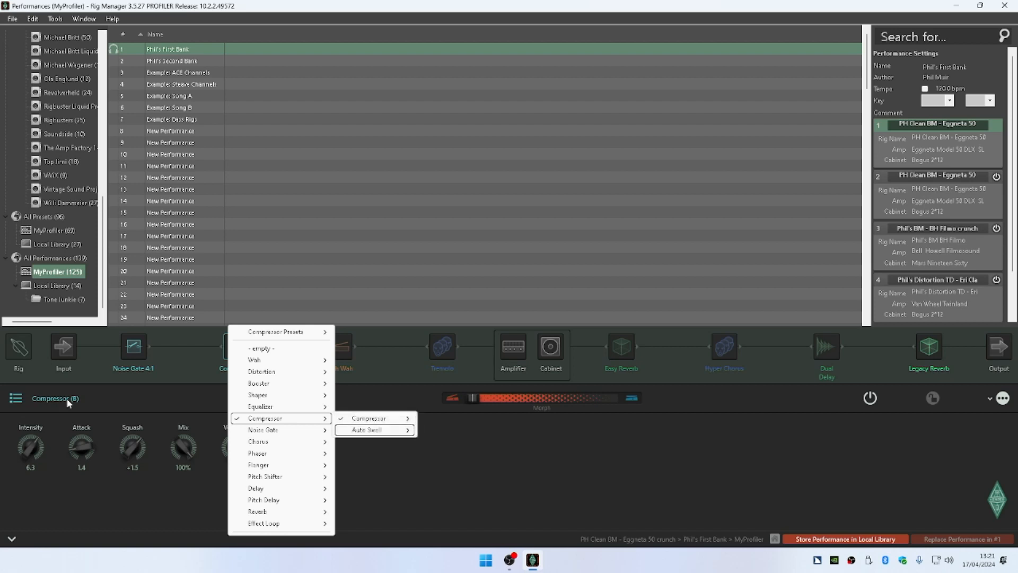
{"action": "key", "text": "Right"}
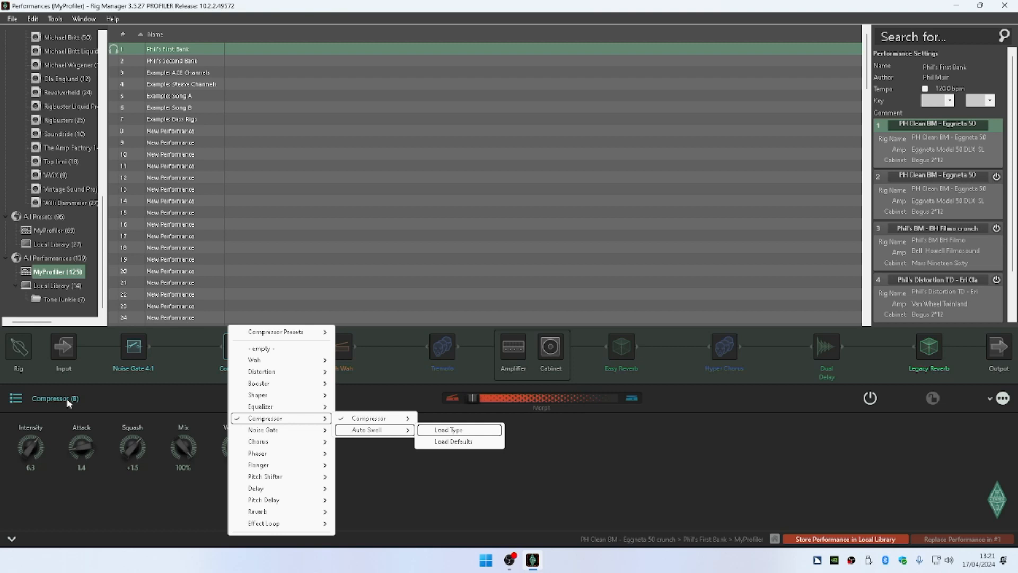
{"action": "key", "text": "Escape"}
{"action": "key", "text": "Escape"}
{"action": "key", "text": "Escape"}
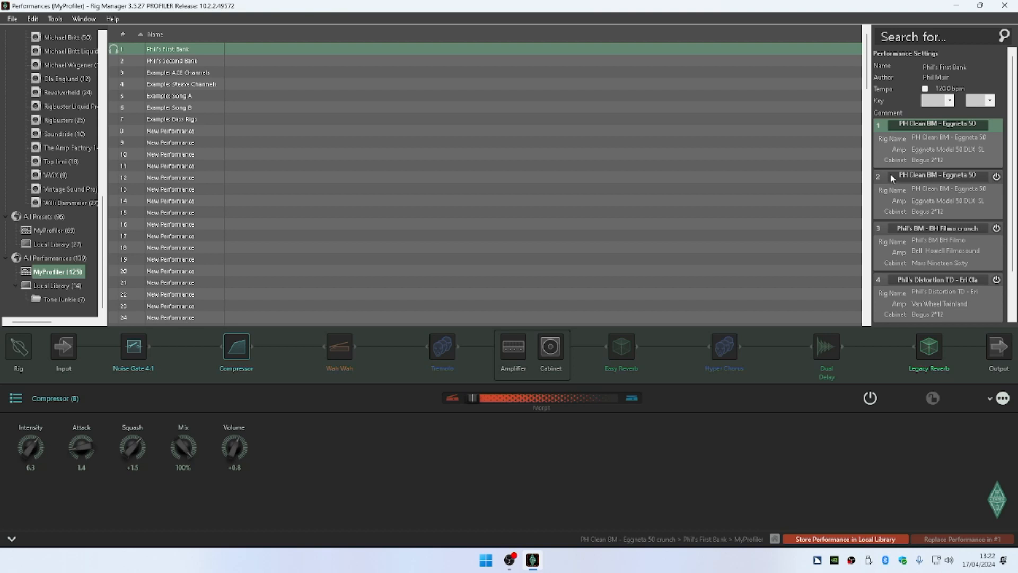
Select slot 4 and then slot 5 of the first performance to load their rigs
{"action": "left_click", "coordinate": [932, 279]}
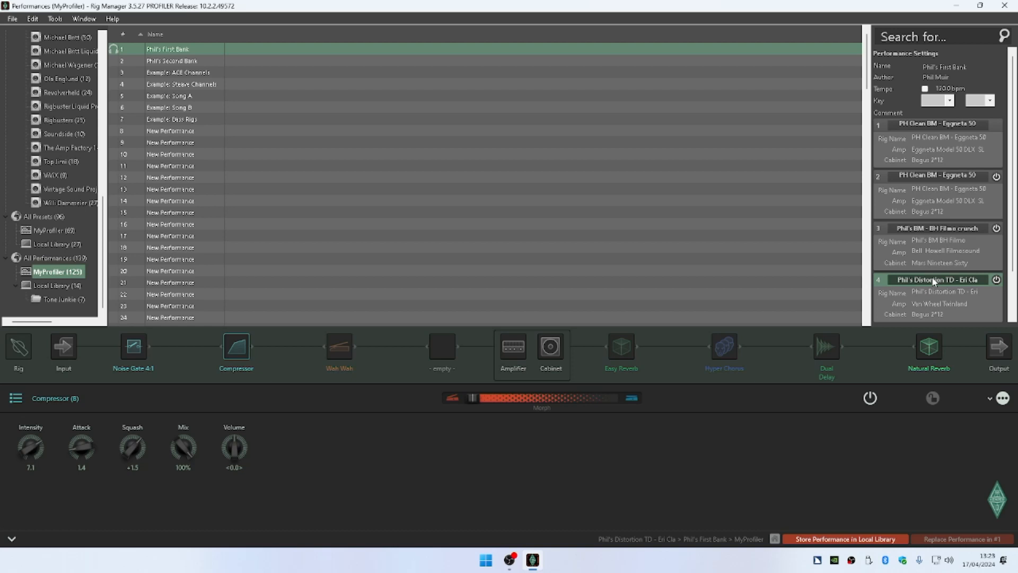
{"action": "right_click", "coordinate": [1011, 220]}
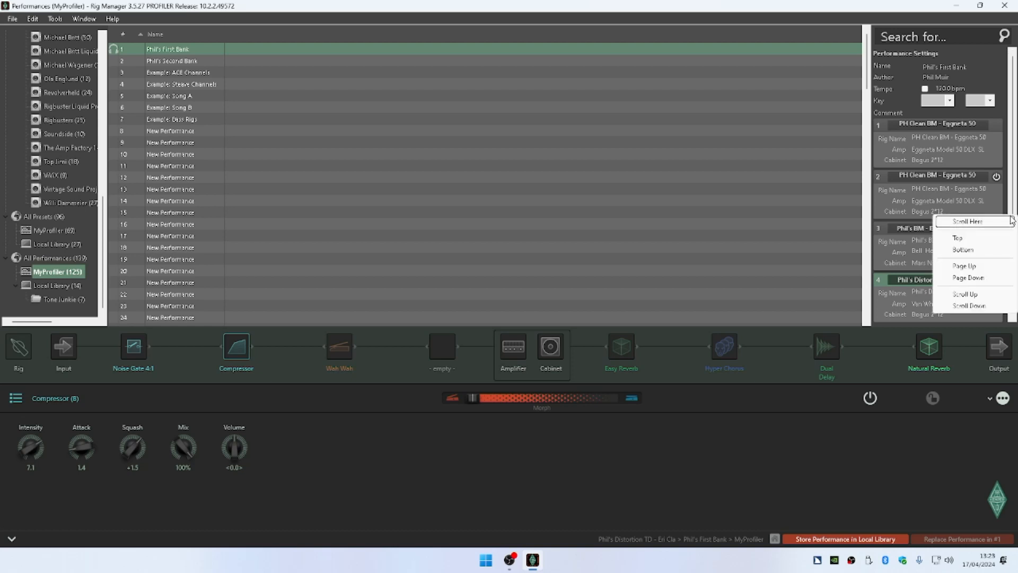
{"action": "key", "text": "Down"}
{"action": "key", "text": "Down"}
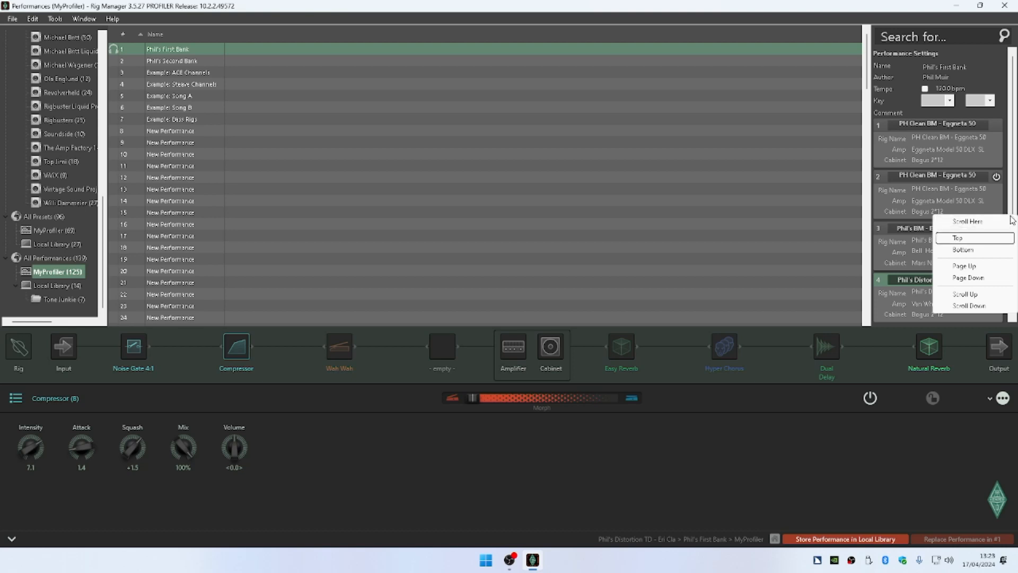
{"action": "key", "text": "Down"}
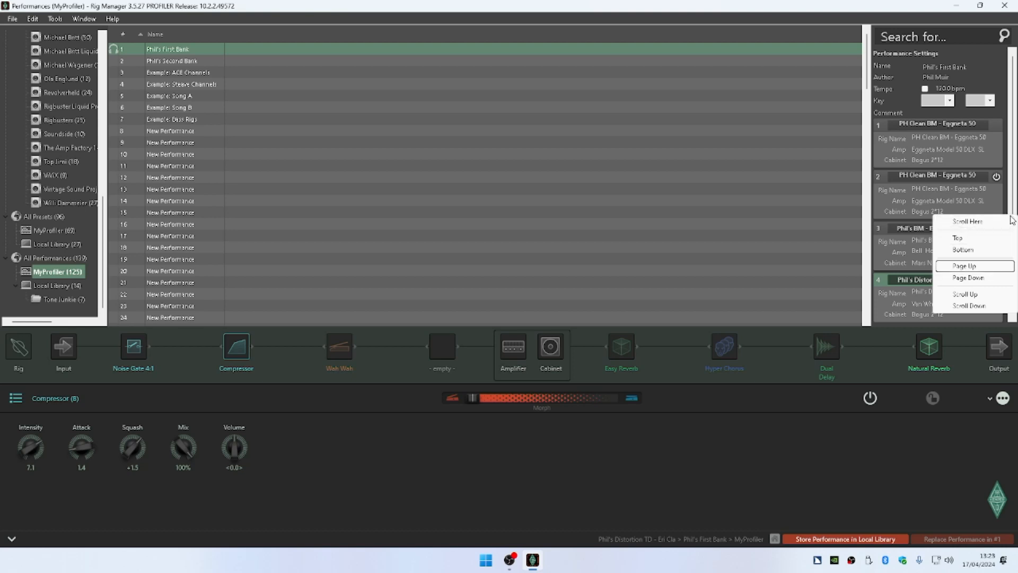
{"action": "key", "text": "Down"}
{"action": "key", "text": "Down"}
{"action": "key", "text": "Up"}
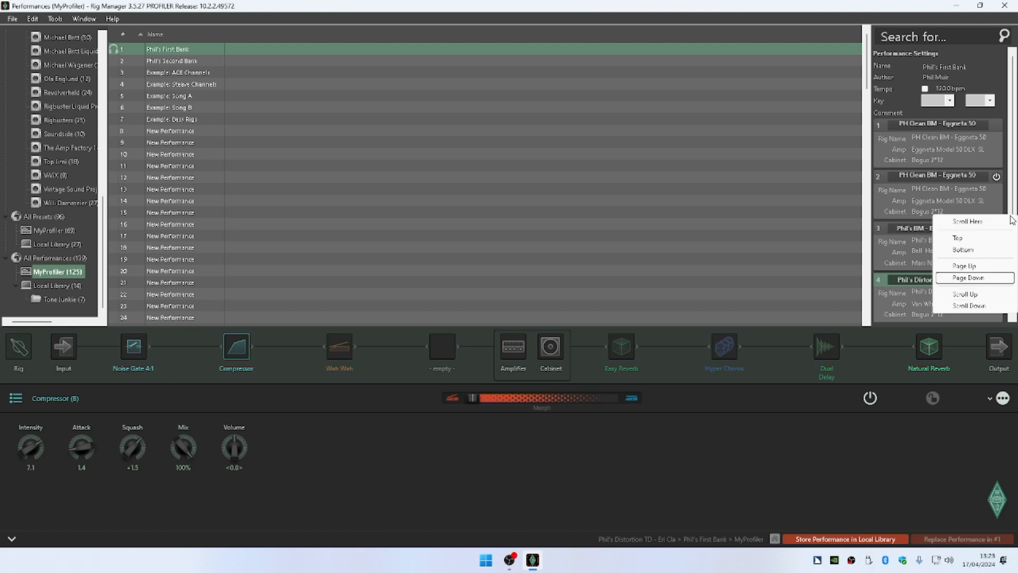
{"action": "key", "text": "Down"}
{"action": "key", "text": "Down"}
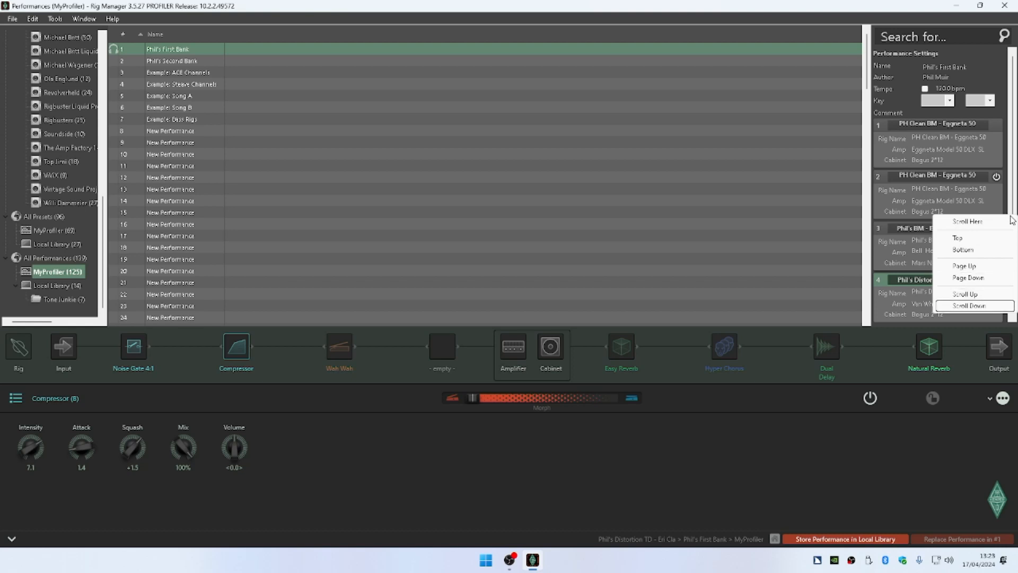
{"action": "key", "text": "Down"}
{"action": "key", "text": "Up"}
{"action": "key", "text": "Up"}
{"action": "key", "text": "Up"}
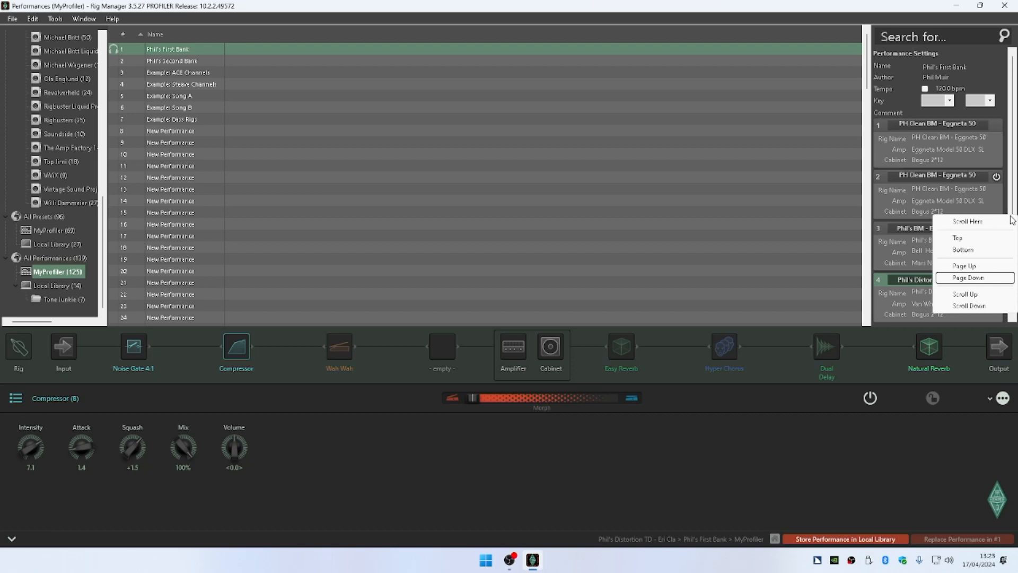
{"action": "key", "text": "Return"}
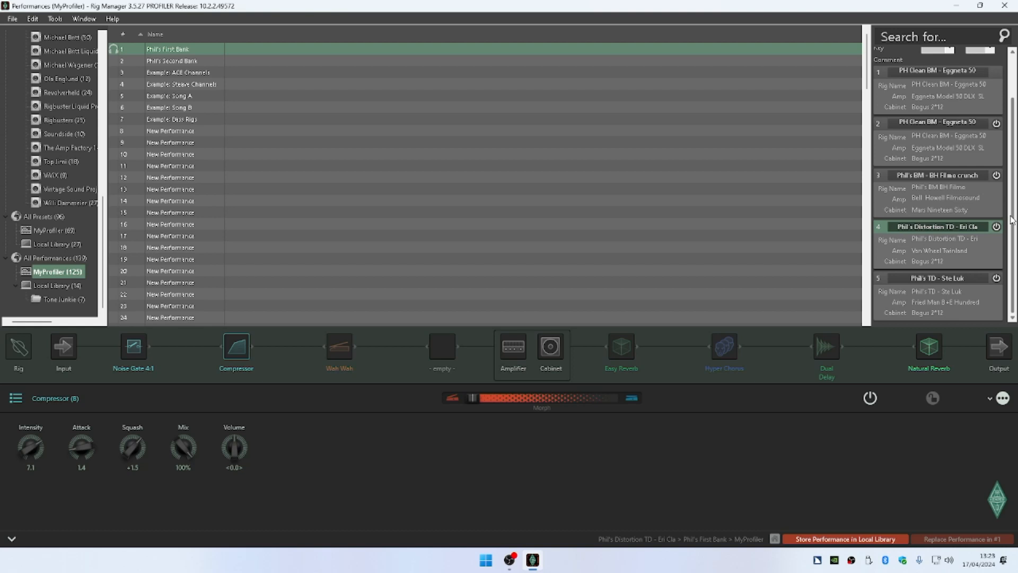
{"action": "left_click", "coordinate": [934, 279]}
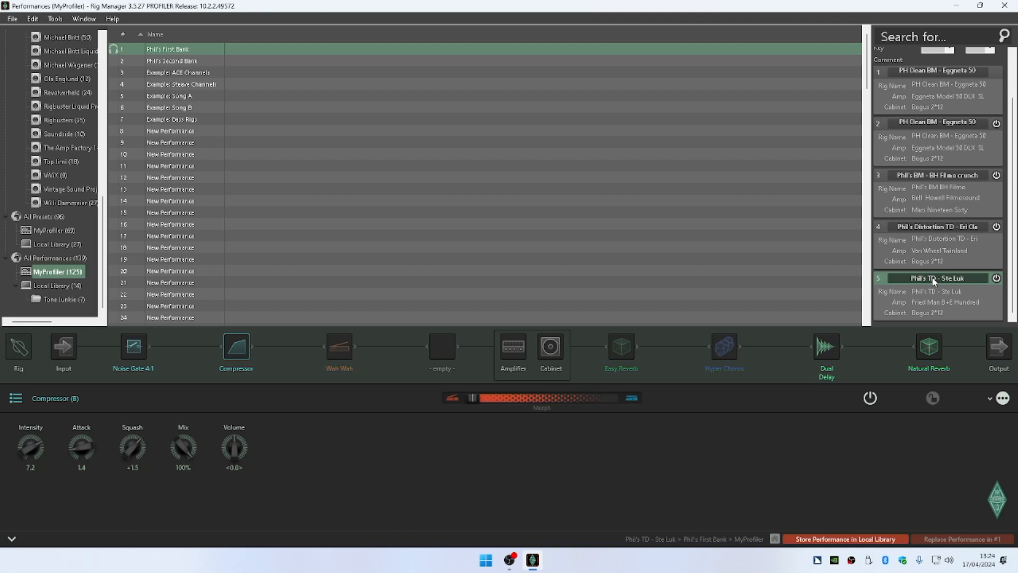
{"action": "left_click", "coordinate": [922, 153]}
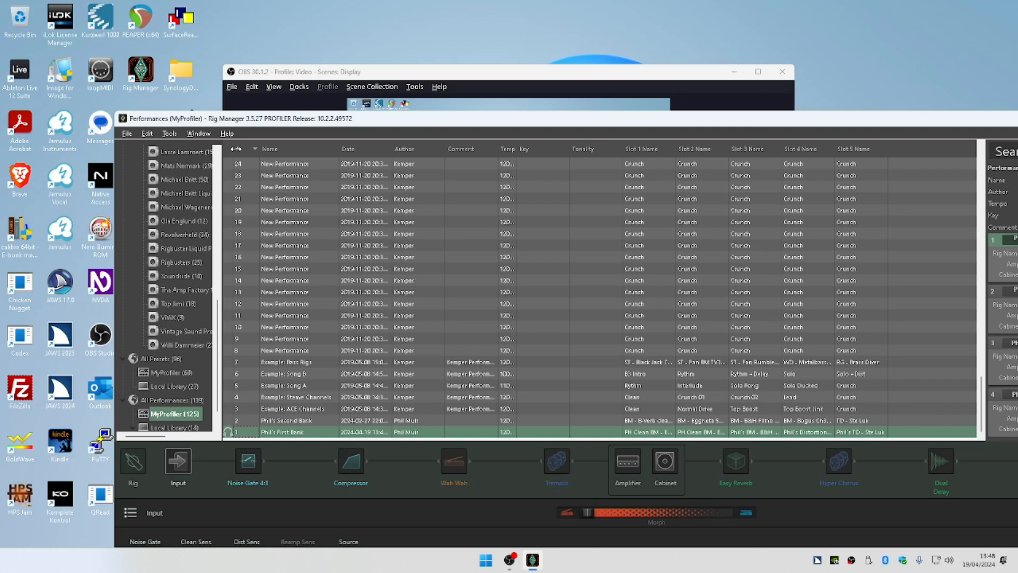
Open the performance list's column options and review the individual columns from # through Slot 5 Name
{"action": "right_click", "coordinate": [237, 150]}
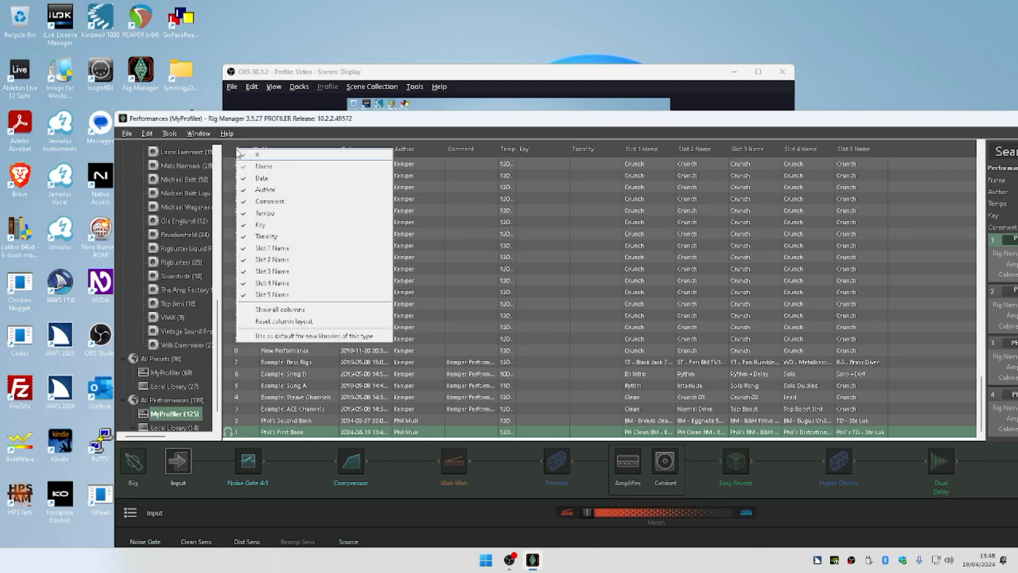
{"action": "key", "text": "Down"}
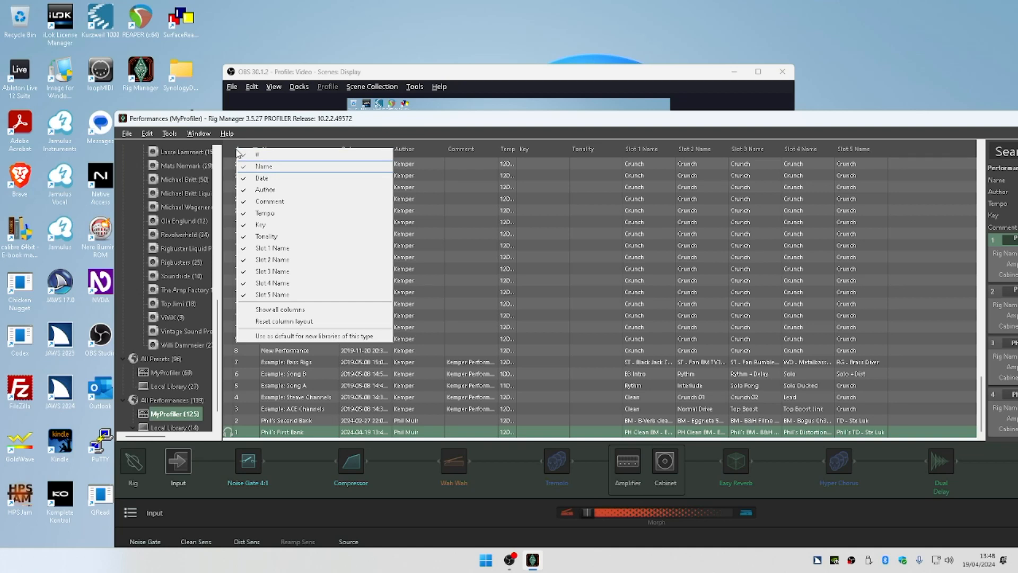
{"action": "key", "text": "Down"}
{"action": "key", "text": "Down"}
{"action": "key", "text": "Down"}
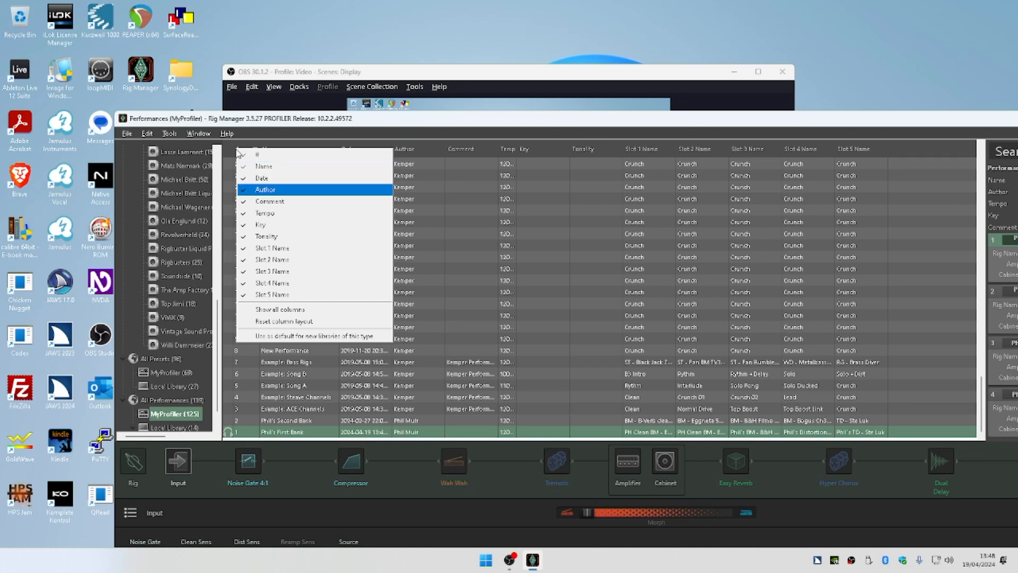
{"action": "key", "text": "Down"}
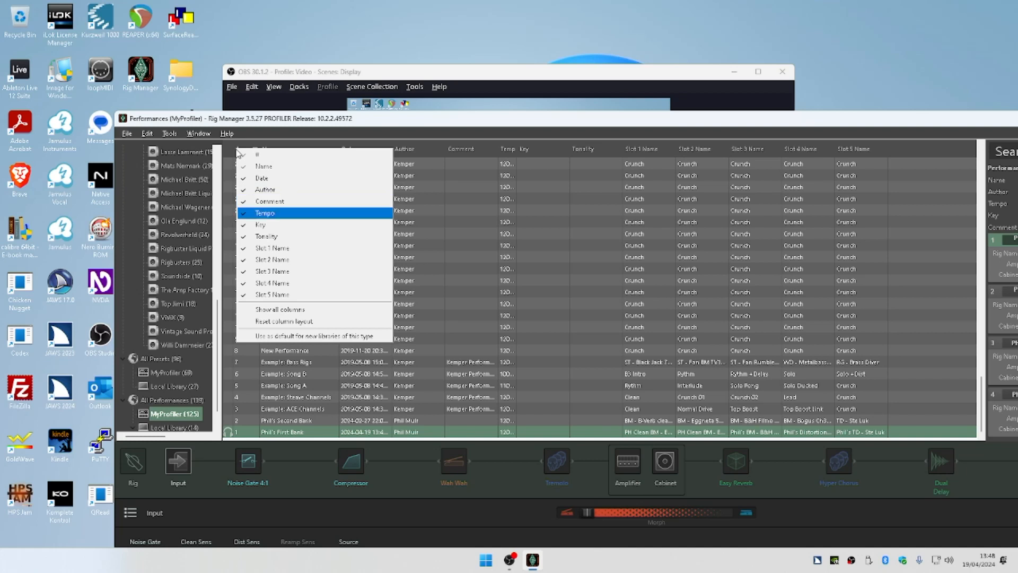
{"action": "key", "text": "Down"}
{"action": "key", "text": "Down"}
{"action": "key", "text": "Down"}
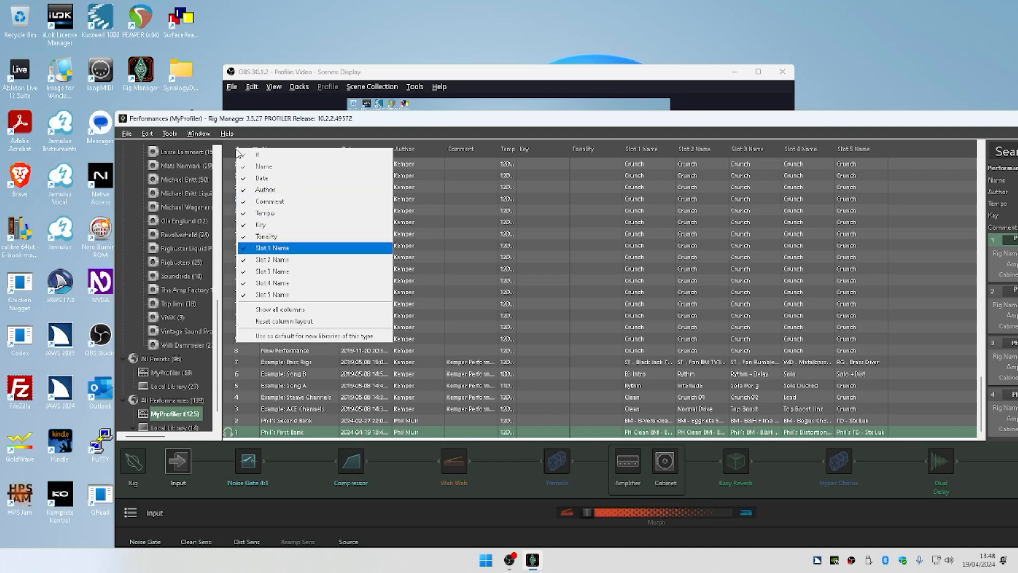
{"action": "key", "text": "Down"}
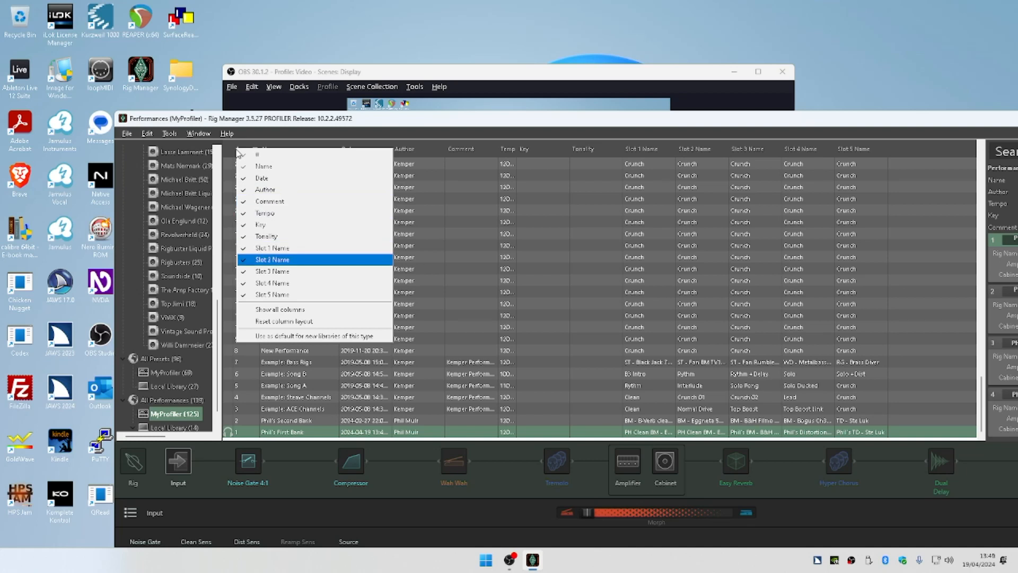
{"action": "key", "text": "Down"}
{"action": "key", "text": "Down"}
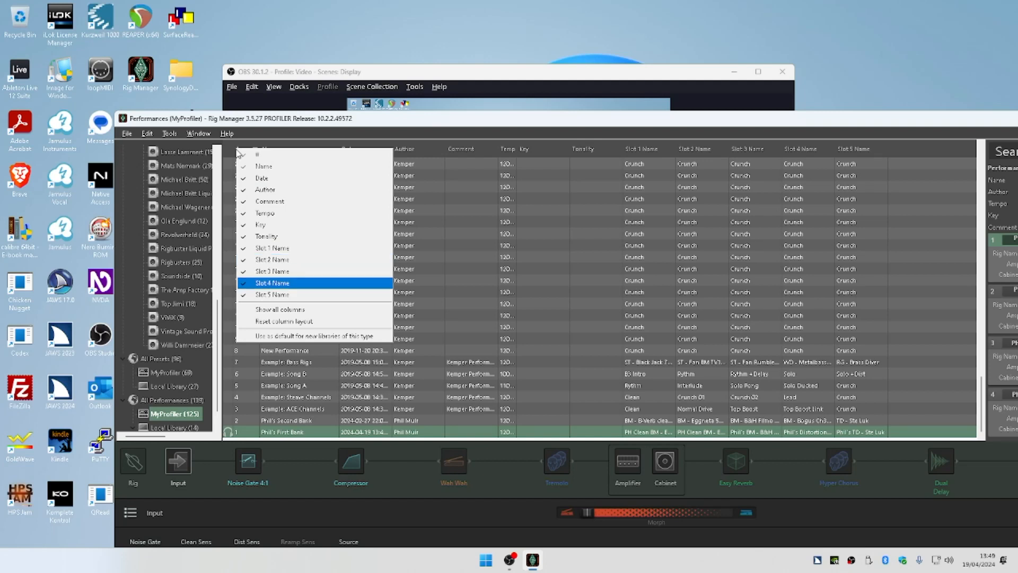
{"action": "key", "text": "Down"}
Review the commands for showing all columns, resetting the layout and using it as default, and close without applying any
{"action": "key", "text": "Down"}
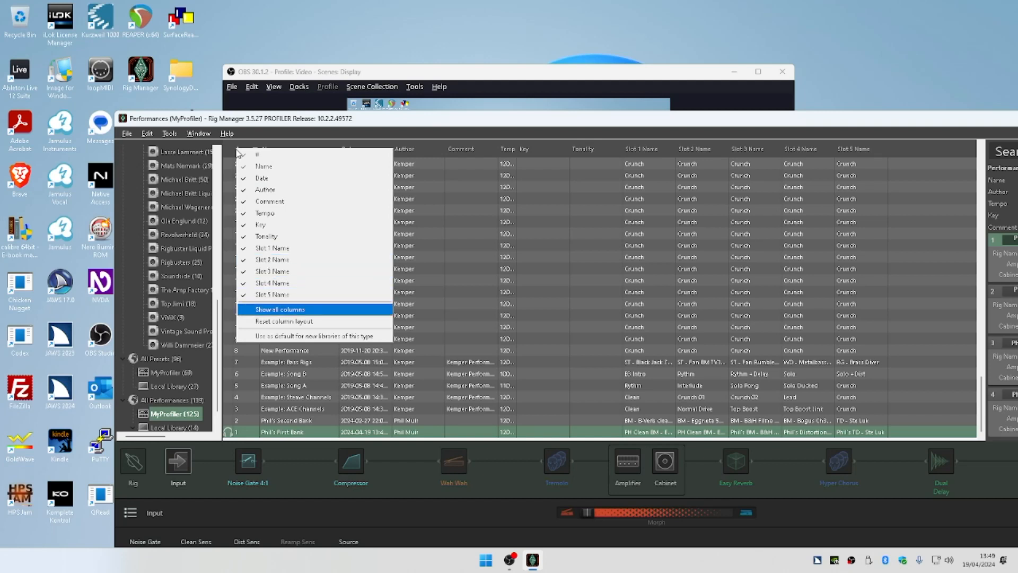
{"action": "key", "text": "Down"}
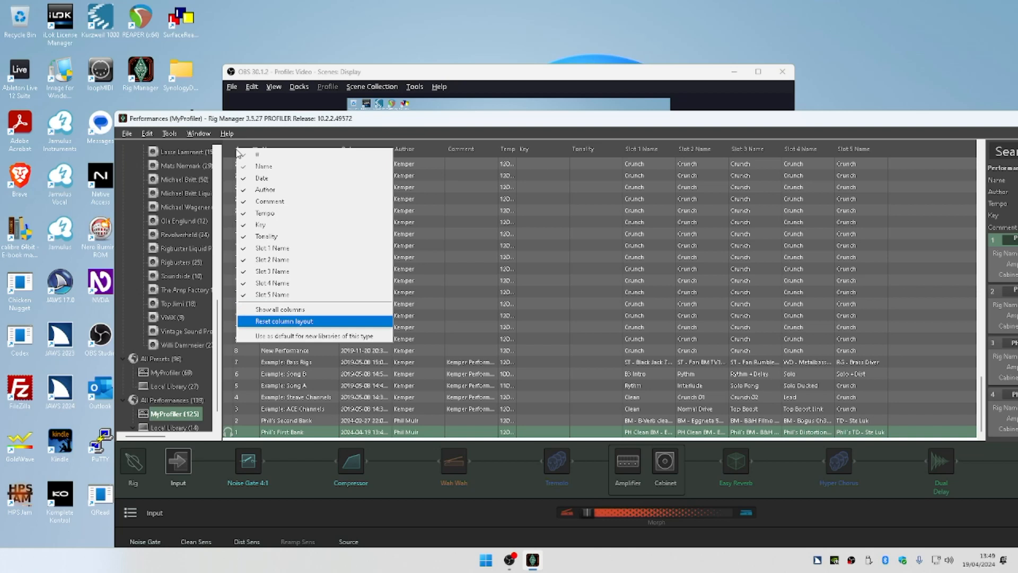
{"action": "key", "text": "Down"}
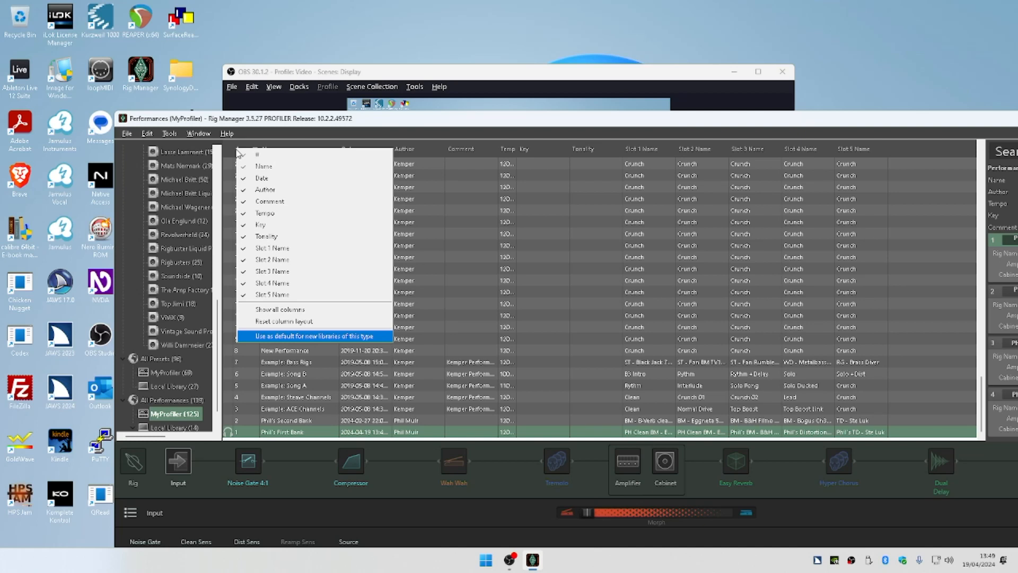
{"action": "key", "text": "Down"}
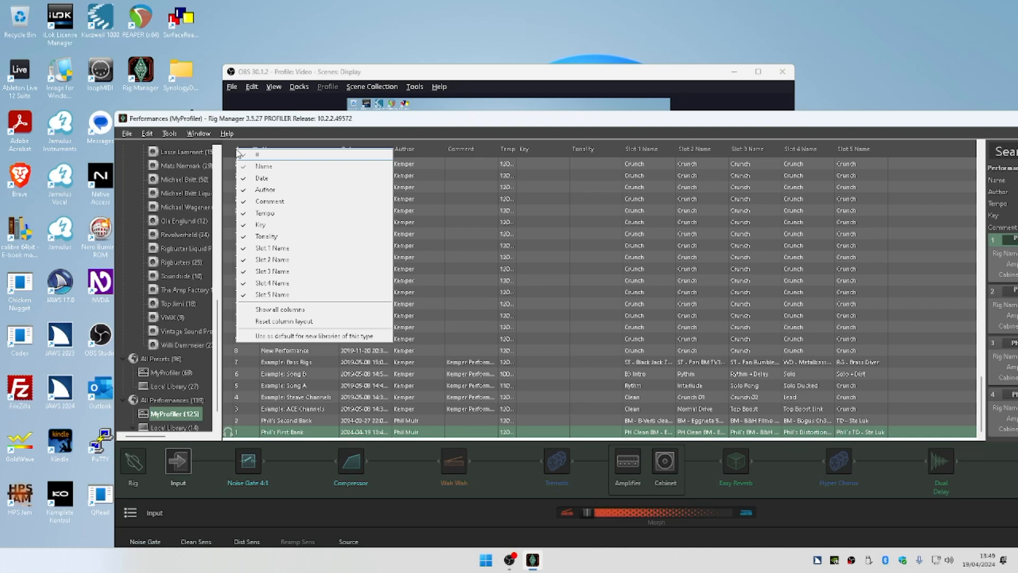
{"action": "left_click", "coordinate": [236, 150]}
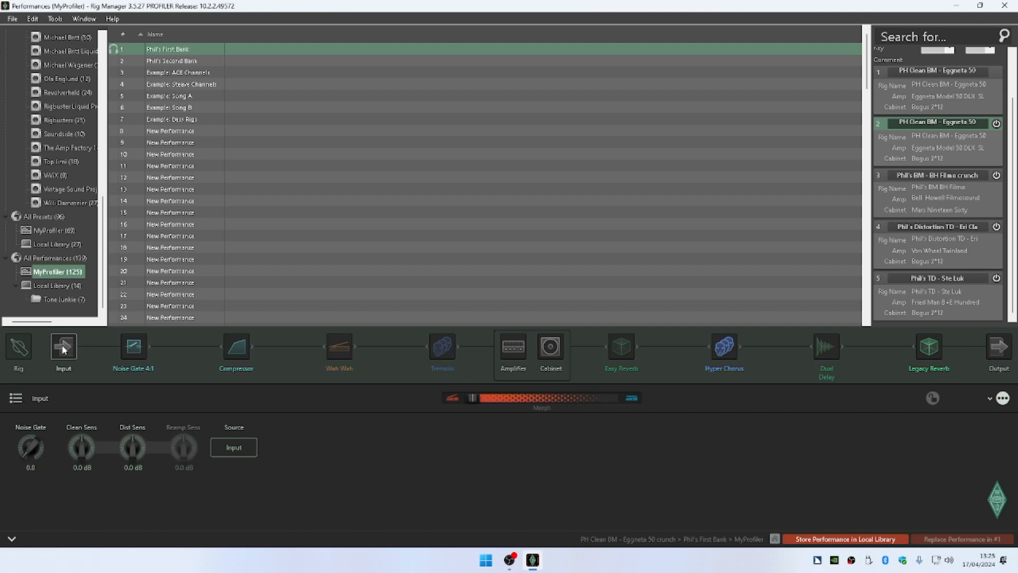
Check the context commands for the Michael Britt Liquid rig pack and dismiss them without opening a new window
{"action": "right_click", "coordinate": [55, 51]}
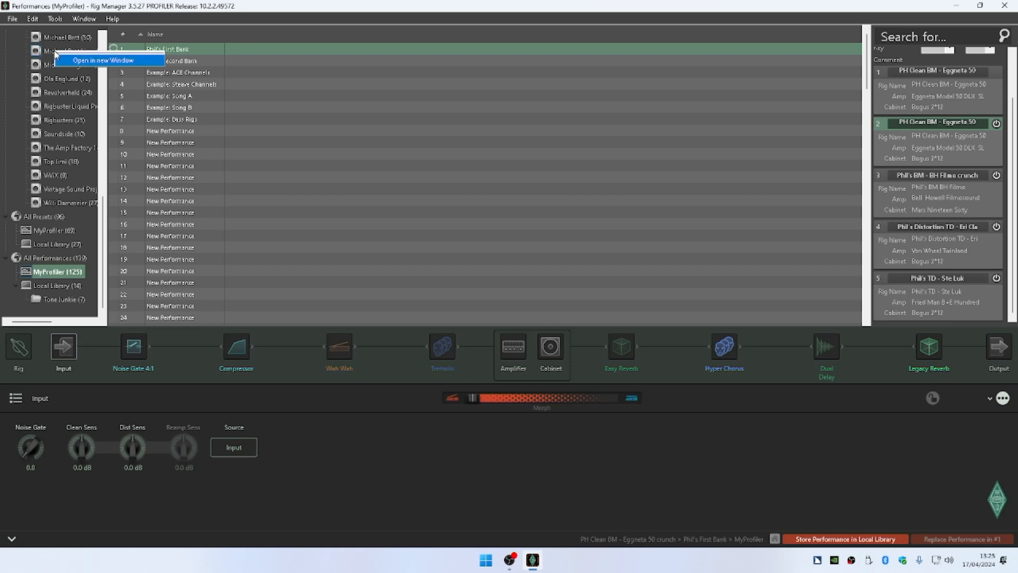
{"action": "left_click", "coordinate": [55, 52]}
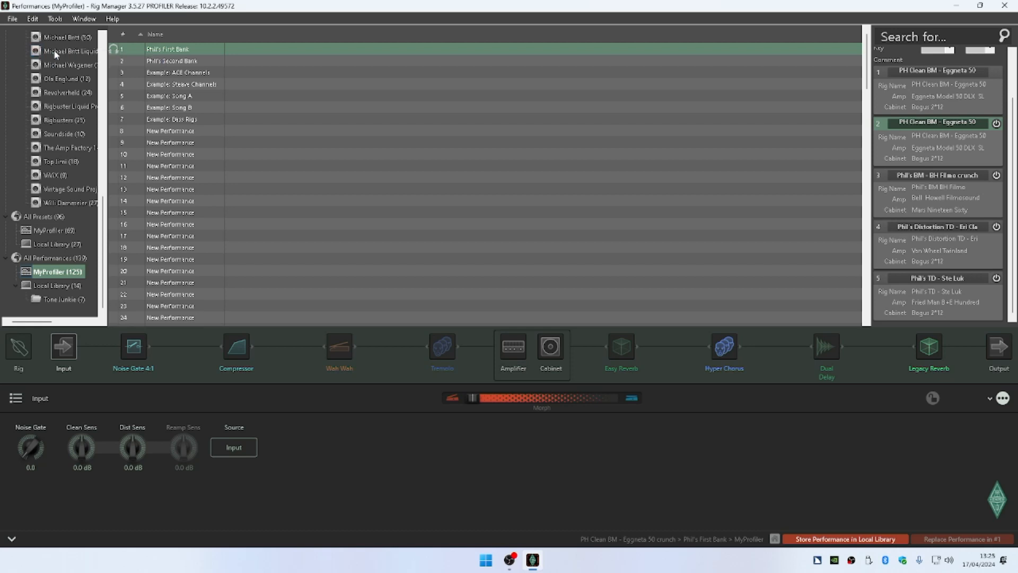
{"action": "right_click", "coordinate": [55, 52]}
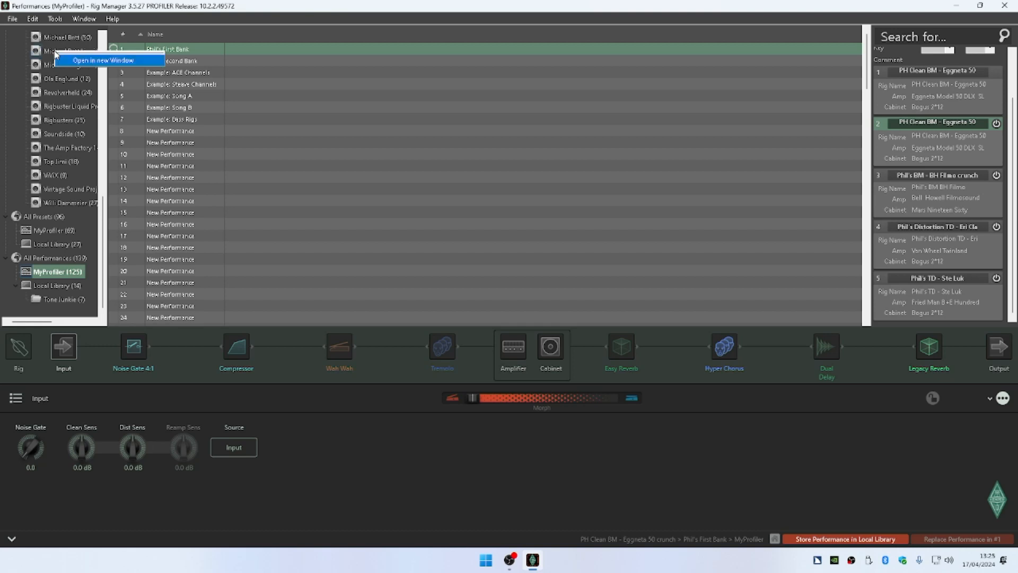
{"action": "left_click", "coordinate": [55, 52]}
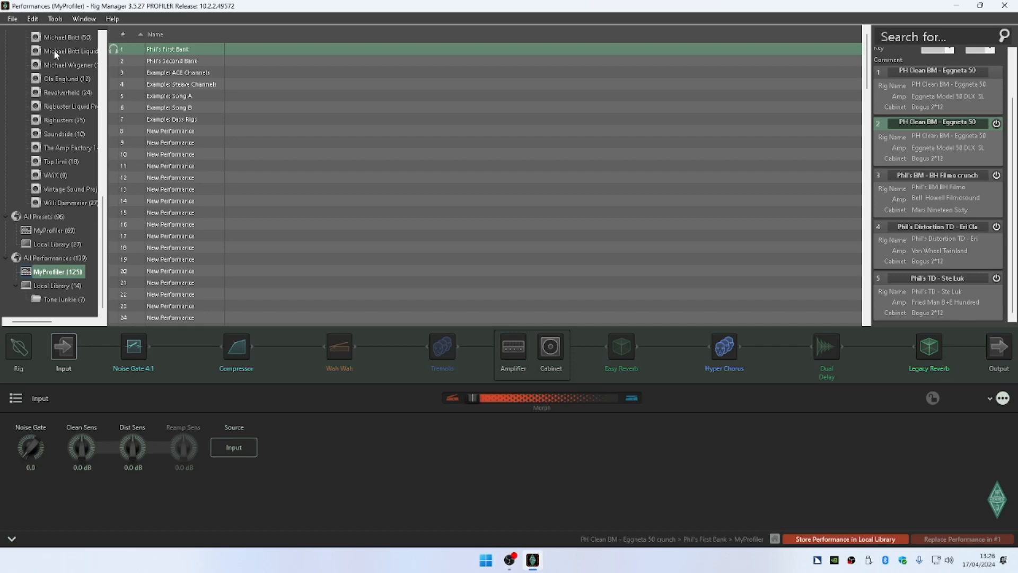
Close Rig Manager, switch to OBS, and open its scene collection options
{"action": "key", "text": "alt+F4"}
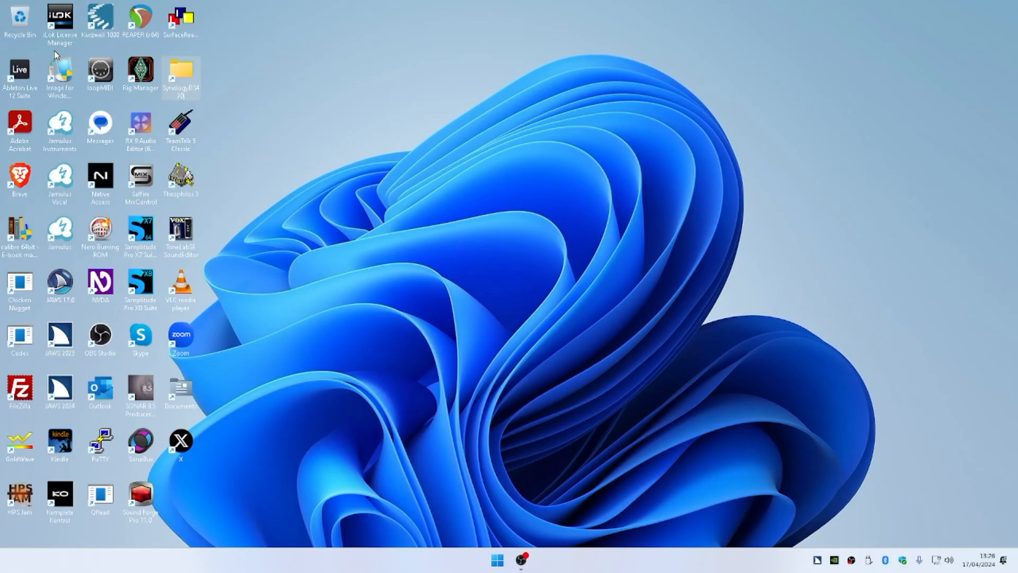
{"action": "key", "text": "alt+Tab"}
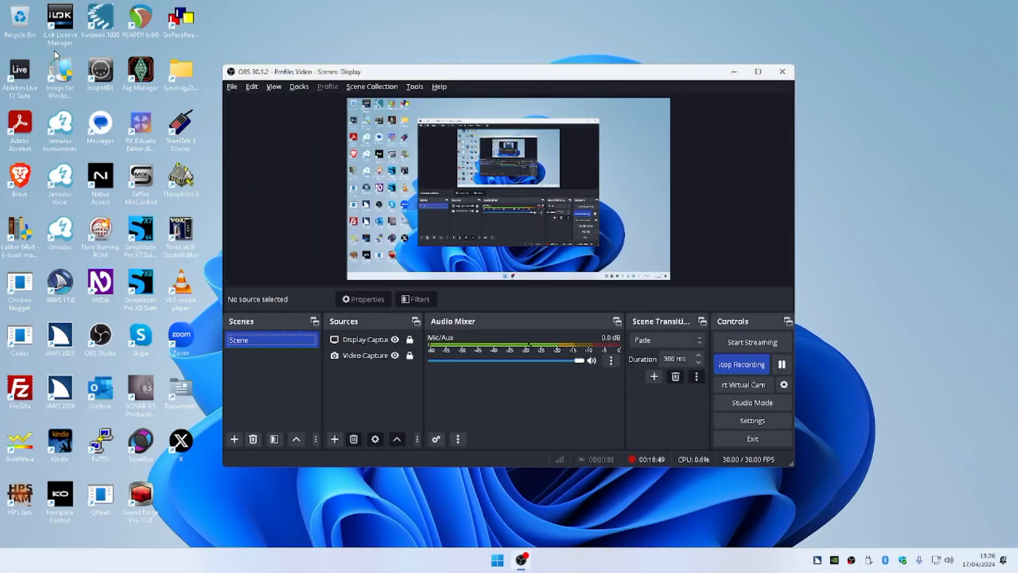
{"action": "key", "text": "alt+c"}
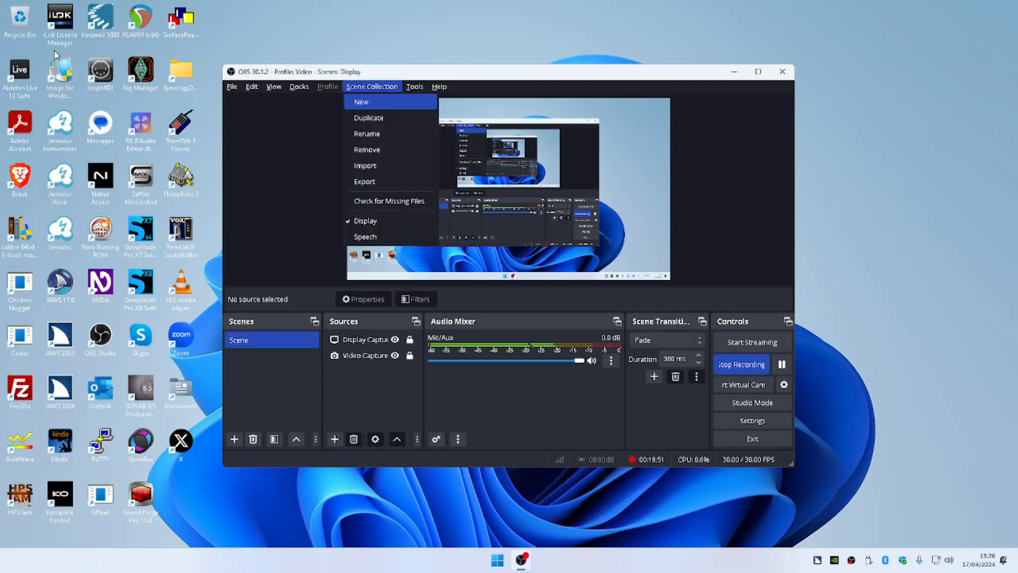